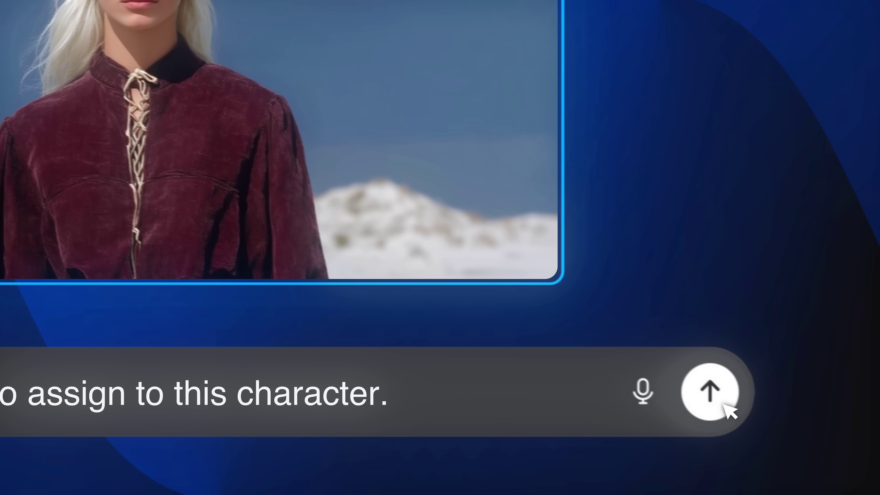
Step: Switch from Dreamina's Explore page to an empty ChatGPT chat
{"action": "left_click", "coordinate": [705, 382]}
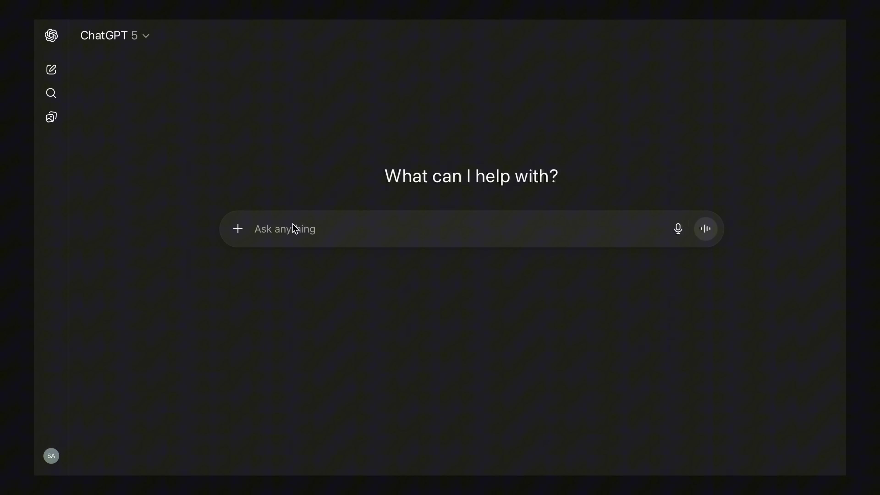
Step: Have ChatGPT improve the 90's cinema-hall portrait prompt (green seats, pink coat) and select the rewrite
{"action": "type", "text": "("}
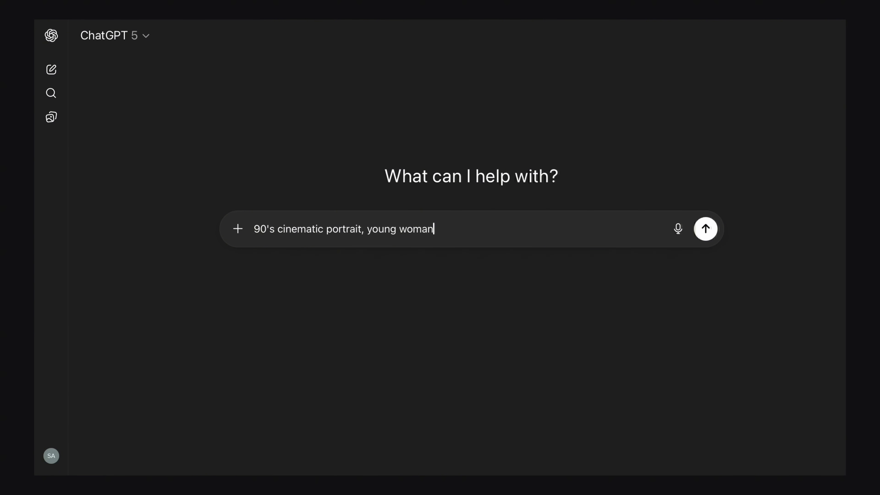
{"action": "type", "text": "air, sitting in a cinema"}
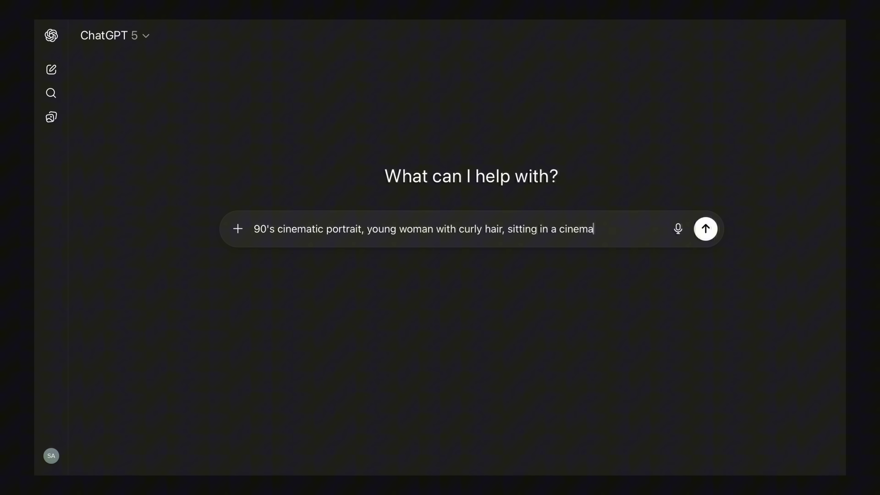
{"action": "type", "text": " hall, green seats, pink coat"}
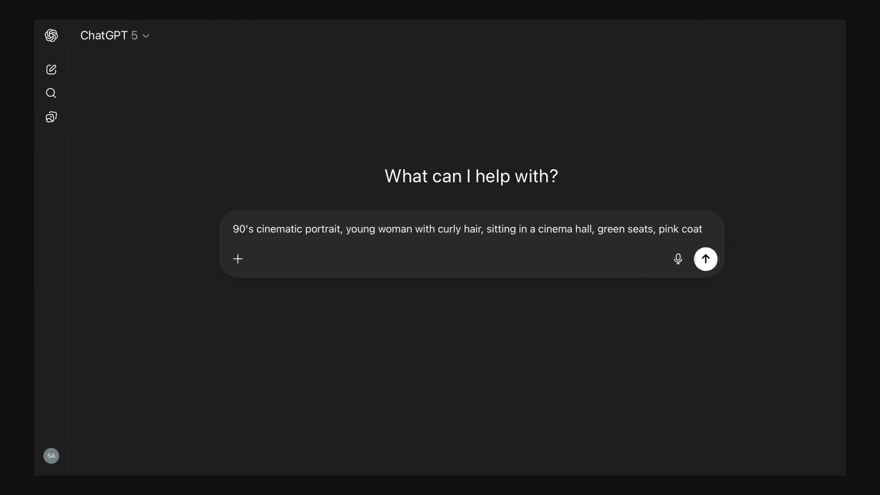
{"action": "type", "text": ", r"}
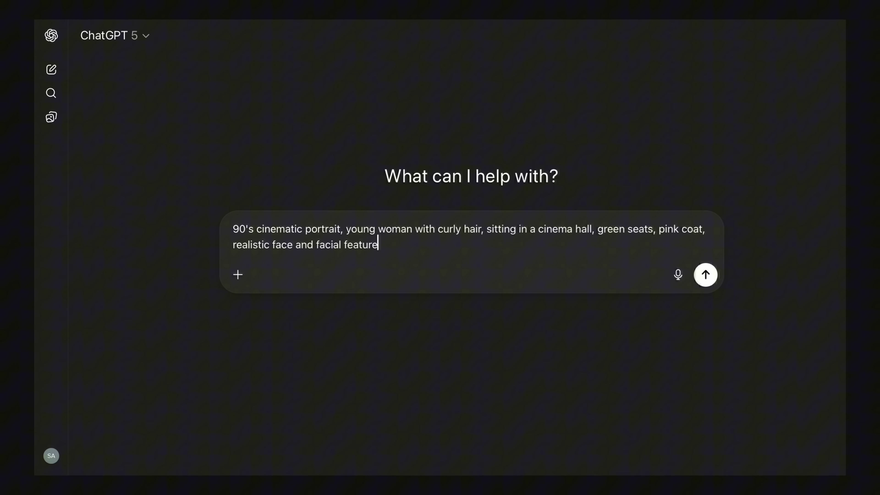
{"action": "type", "text": "mpt even more better"}
{"action": "key", "text": "Return"}
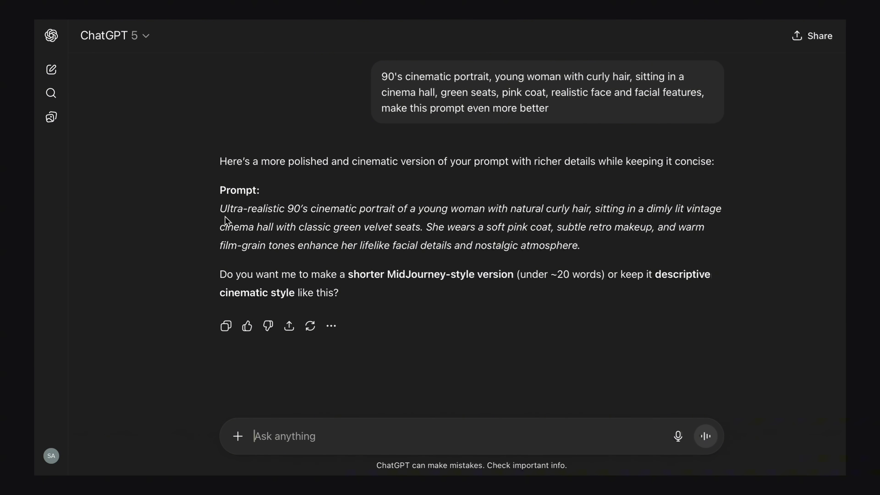
{"action": "left_click_drag", "start_coordinate": [216, 206], "coordinate": [582, 252]}
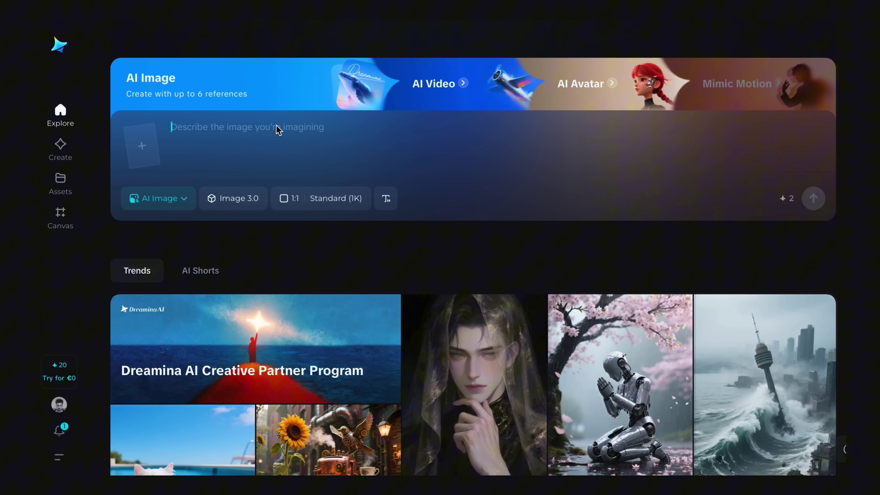
Step: Paste the improved prompt and switch the image model to Nano Banana
{"action": "type", "text": "Ultra-realistic 90’s cinematic portrait of a young woman with natural curly hair, sitting in a dimly lit vintage cinema hall with classic green velvet seats. She wears a soft pink coat, subtle retro makeup, and warm film-grain tones enhance her lifelike facial details and nostalgic atmosphere."}
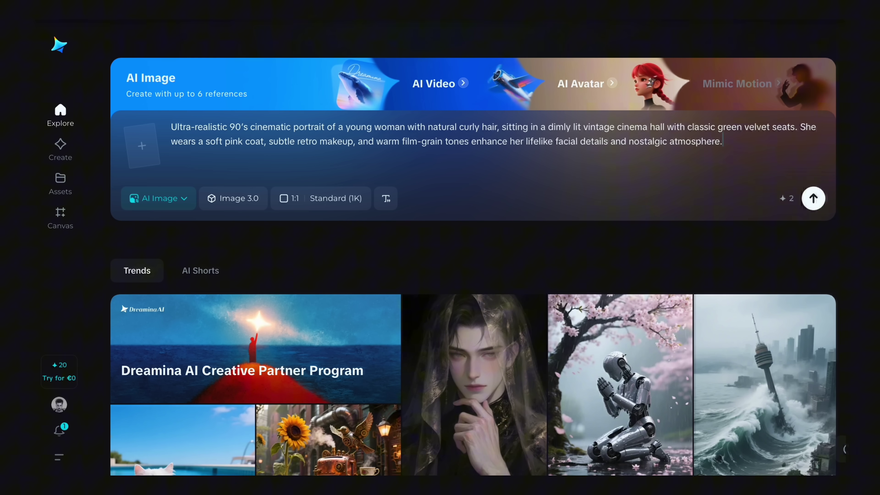
{"action": "left_click", "coordinate": [243, 203]}
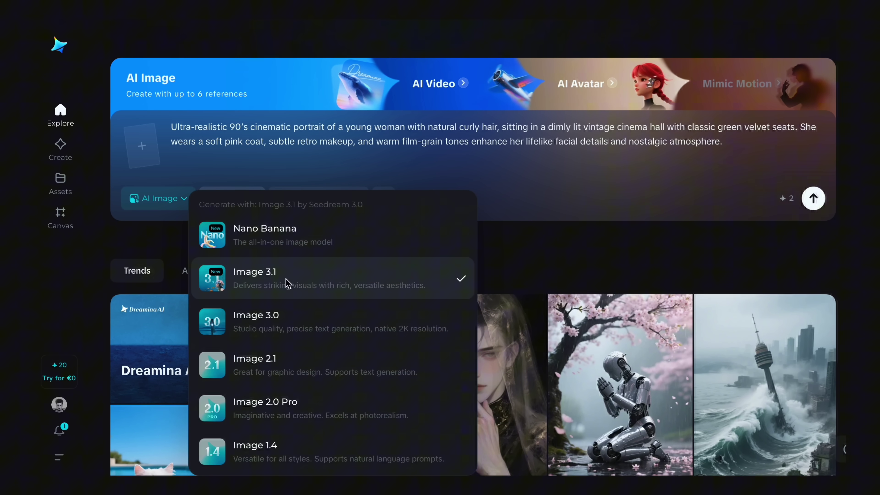
{"action": "left_click", "coordinate": [283, 240]}
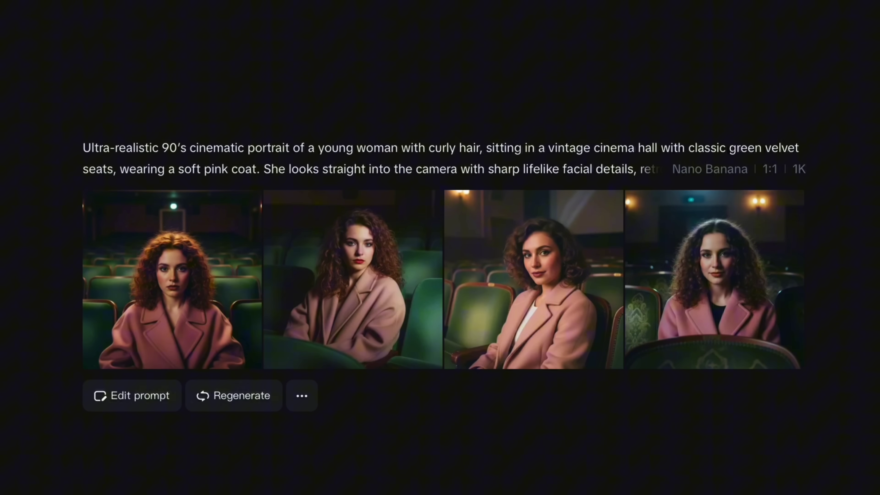
Step: Open the generated portraits full size and step through to the fourth one
{"action": "left_click", "coordinate": [191, 314]}
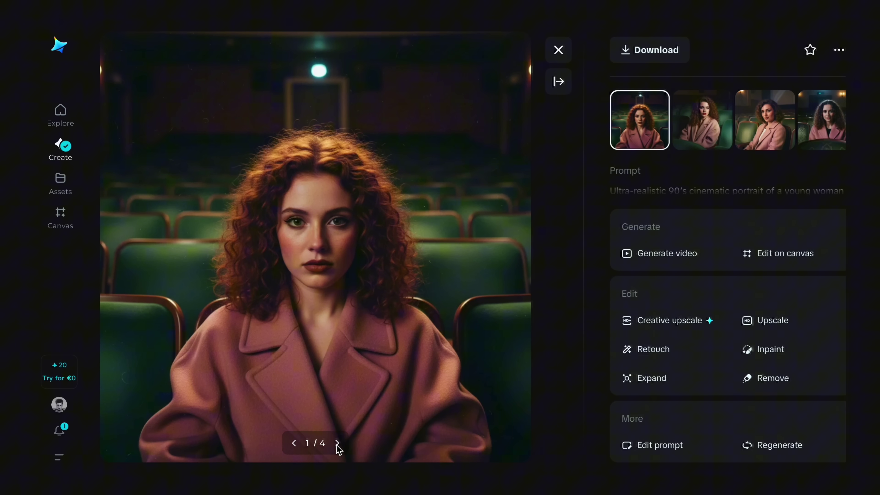
{"action": "left_click", "coordinate": [337, 443]}
{"action": "left_click", "coordinate": [338, 444]}
{"action": "left_click", "coordinate": [339, 443]}
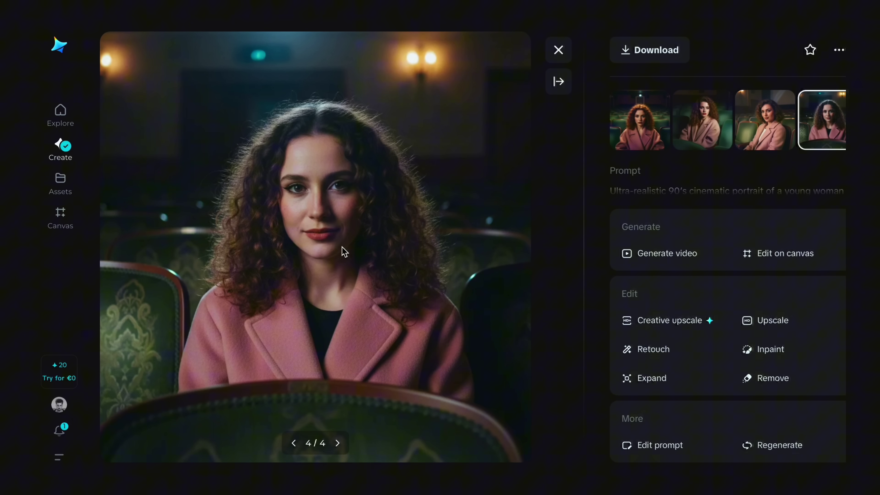
Step: Expand the fourth portrait to a 16:9 frame and browse the wider cinema-hall results
{"action": "left_click", "coordinate": [655, 382]}
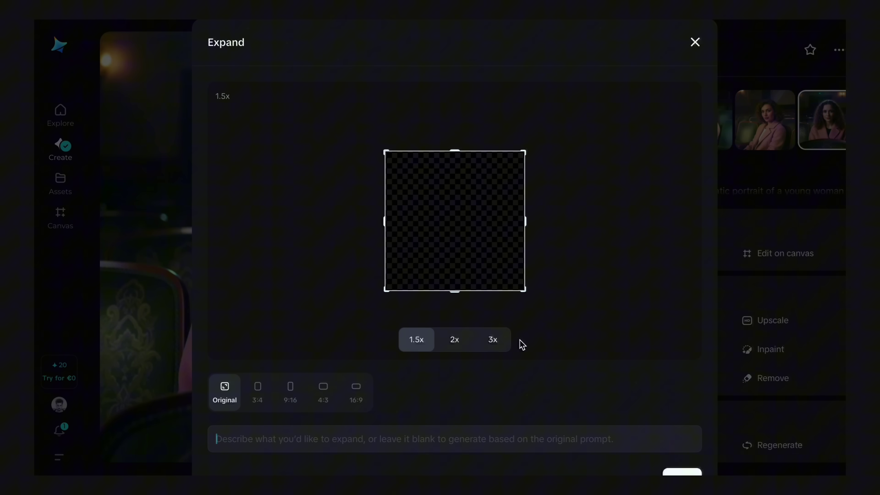
{"action": "left_click", "coordinate": [356, 394]}
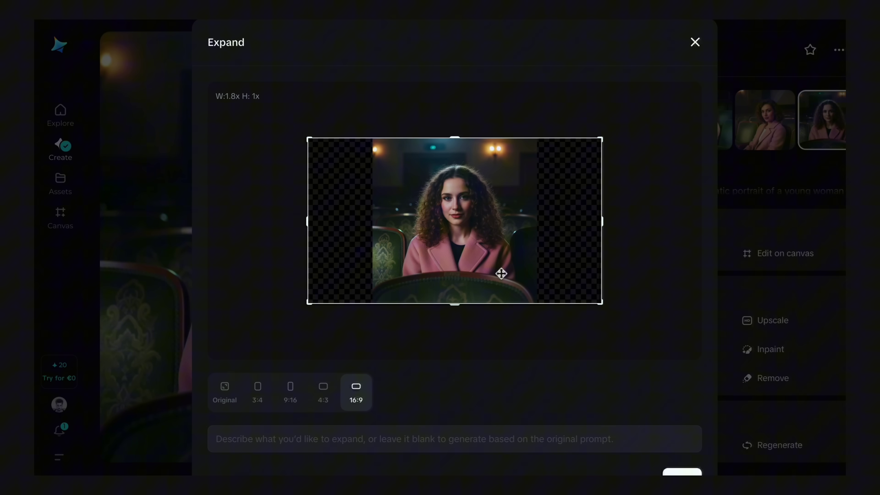
{"action": "scroll", "coordinate": [630, 398], "scroll_direction": "down", "scroll_amount": 2}
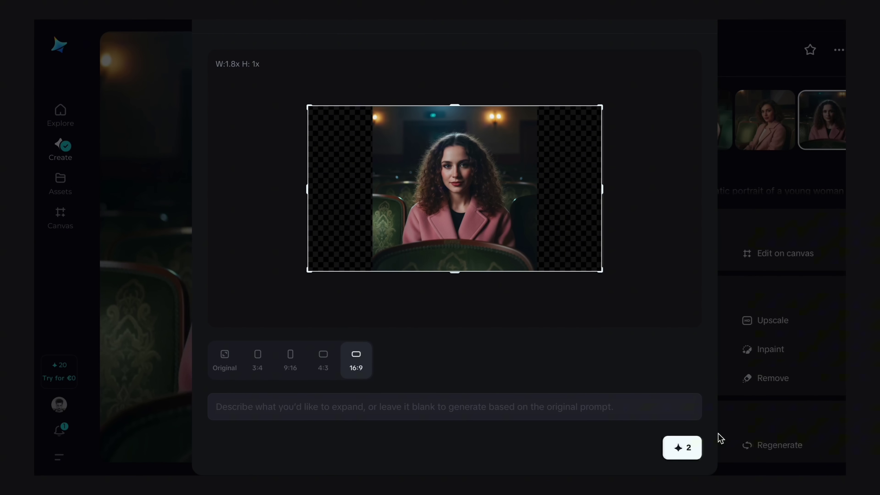
{"action": "left_click", "coordinate": [680, 446]}
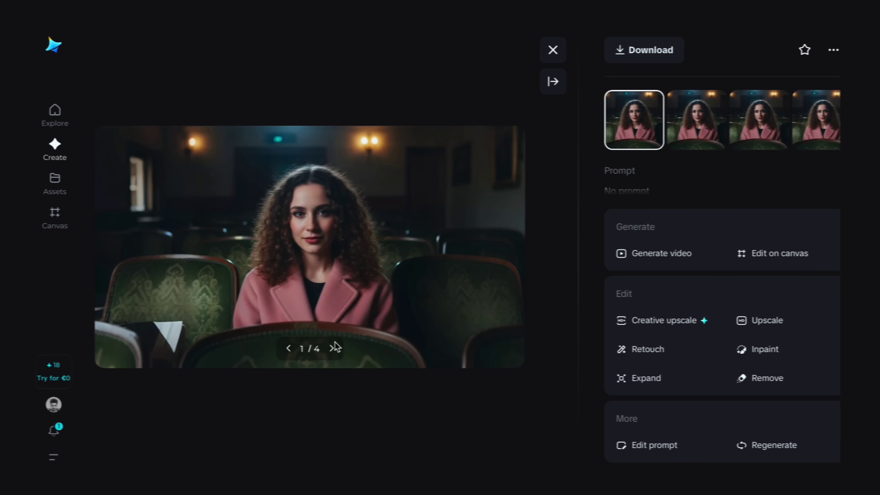
{"action": "left_click", "coordinate": [333, 348]}
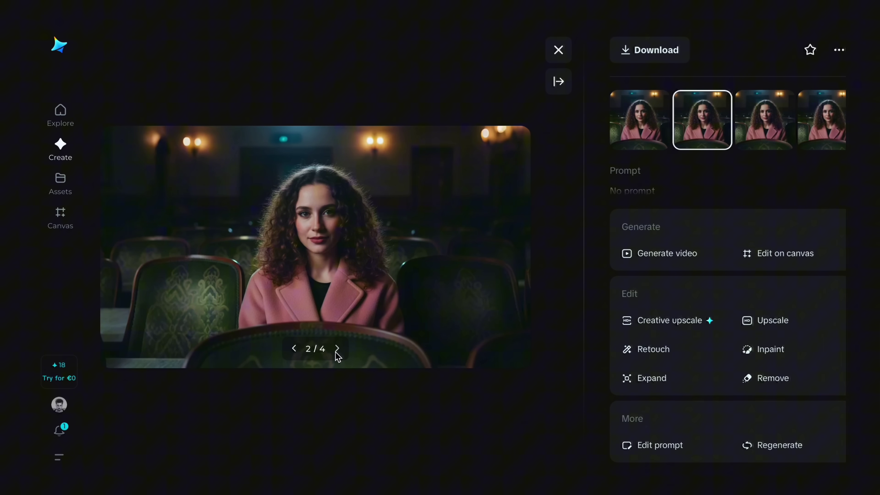
{"action": "left_click", "coordinate": [333, 348]}
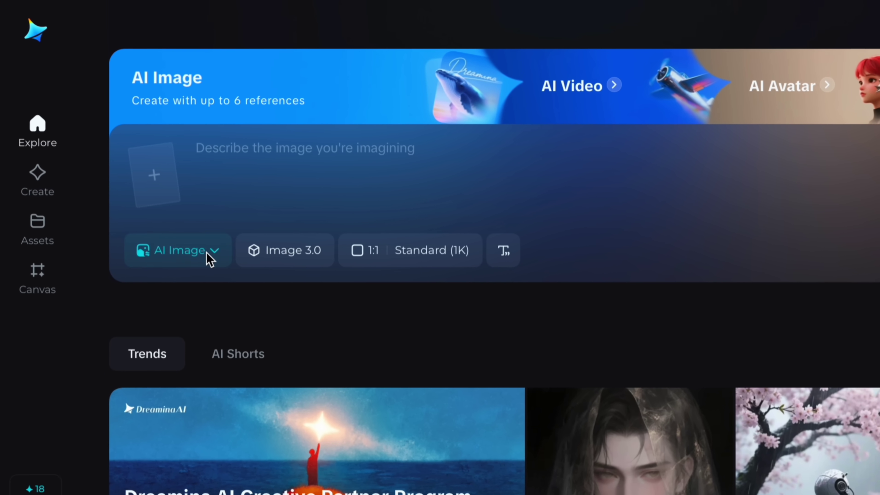
Step: Switch to AI Avatar mode and upload Girl In theatre.jpg as the avatar
{"action": "left_click", "coordinate": [172, 214]}
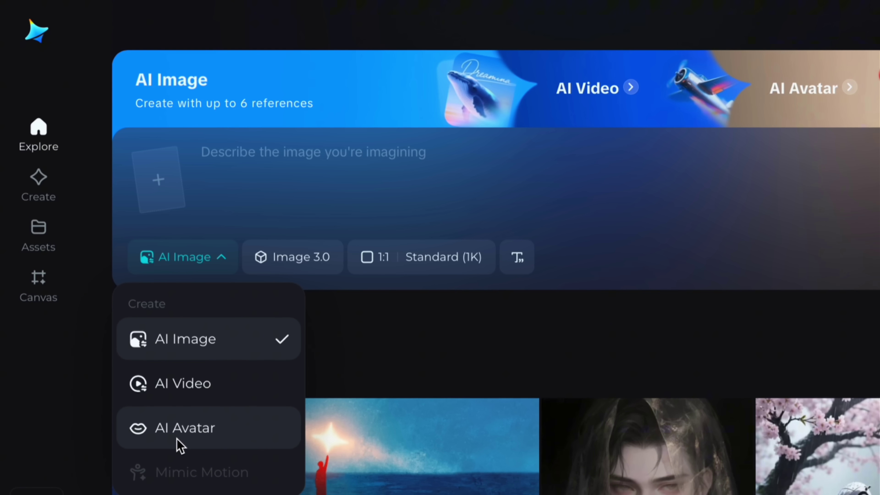
{"action": "left_click", "coordinate": [181, 430]}
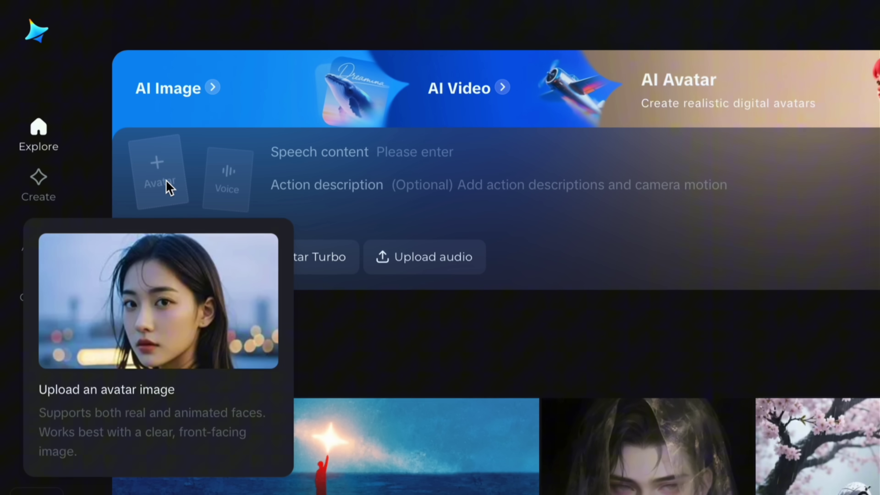
{"action": "left_click", "coordinate": [168, 187]}
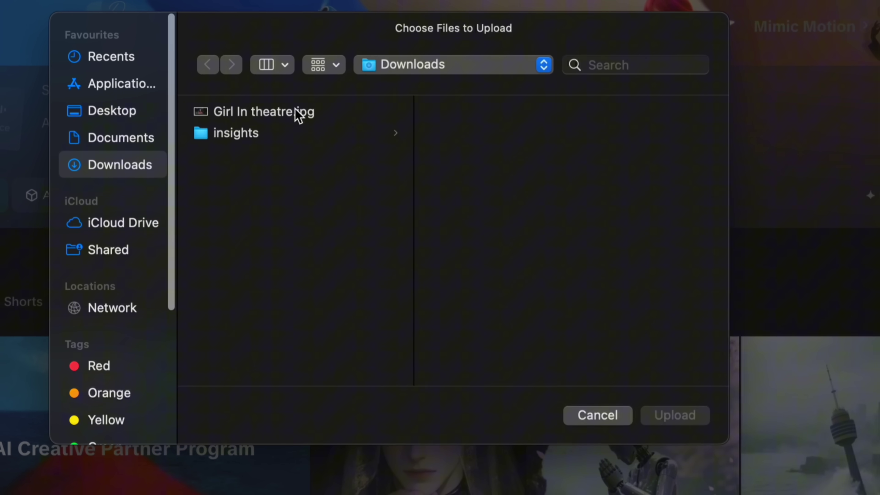
{"action": "left_click", "coordinate": [488, 154]}
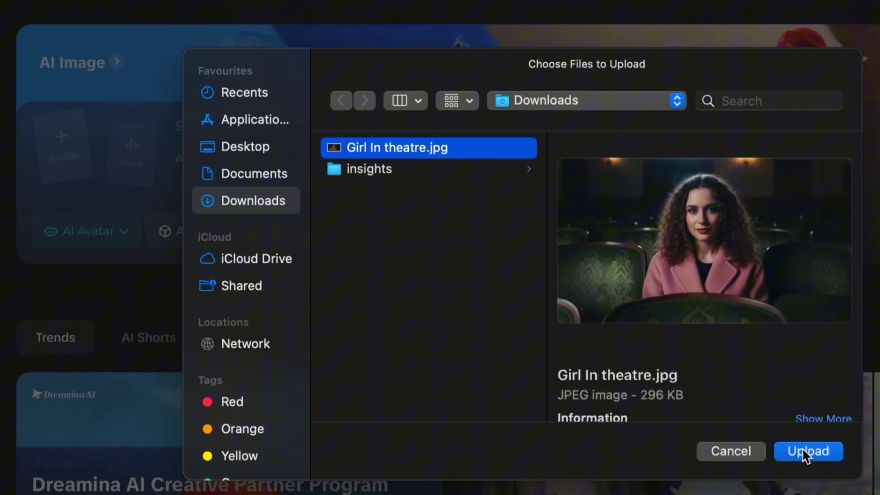
{"action": "left_click", "coordinate": [663, 410]}
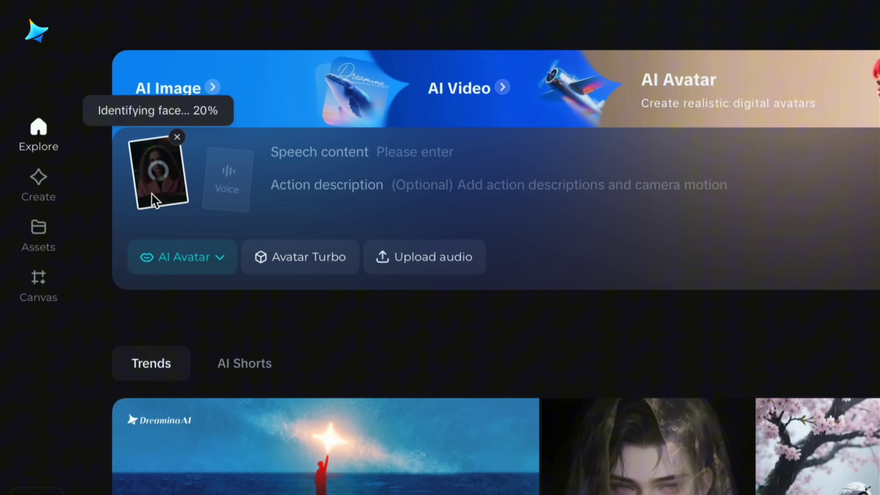
Step: Give the avatar the female voice Sarah, after previewing Chill Girl and Valley Girl
{"action": "left_click", "coordinate": [242, 194]}
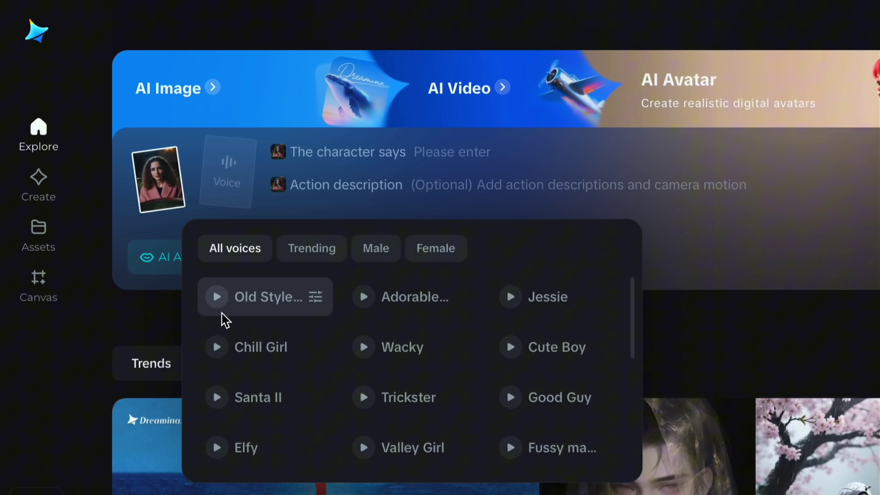
{"action": "left_click", "coordinate": [216, 347]}
{"action": "left_click", "coordinate": [364, 448]}
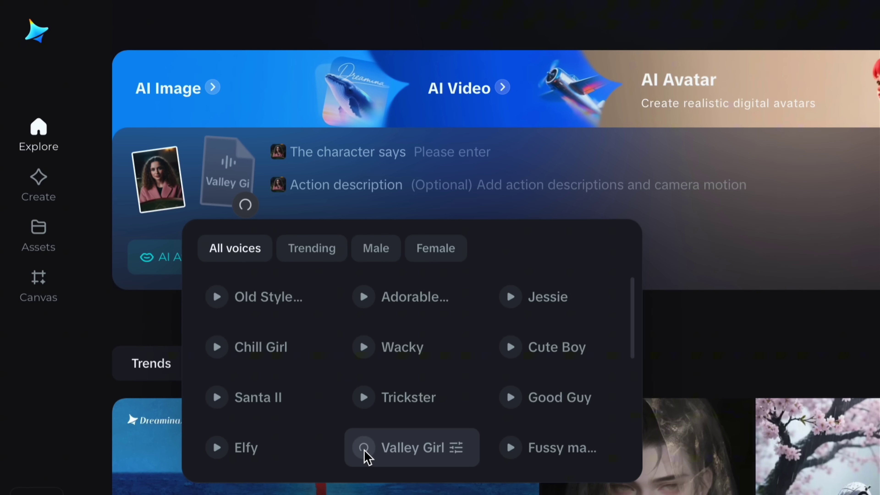
{"action": "left_click", "coordinate": [435, 248]}
{"action": "left_click", "coordinate": [511, 297]}
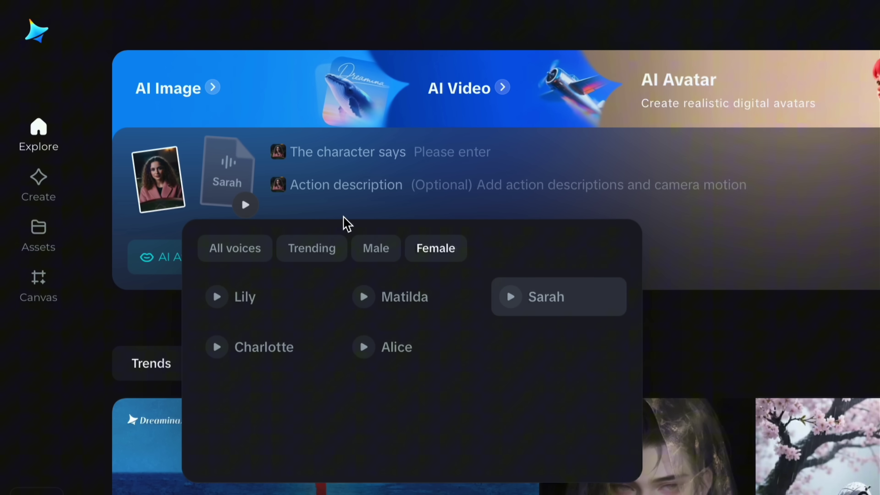
{"action": "left_click", "coordinate": [305, 171]}
{"action": "left_click", "coordinate": [433, 156]}
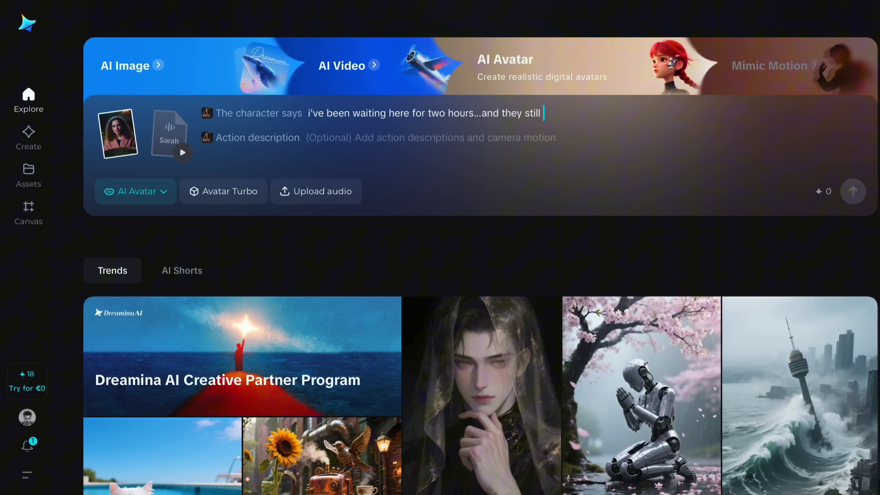
Step: Finish her line with 'havn't dtartedi guess', begin the action 'She lean', and choose Avatar Pro
{"action": "type", "text": "havn't dtarted the movie.i guess it's just me in the whole theatre."}
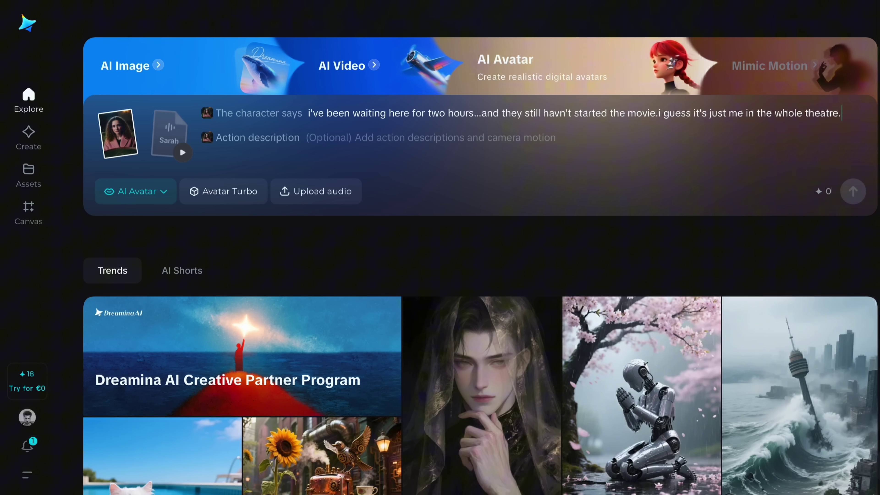
{"action": "left_click", "coordinate": [372, 144]}
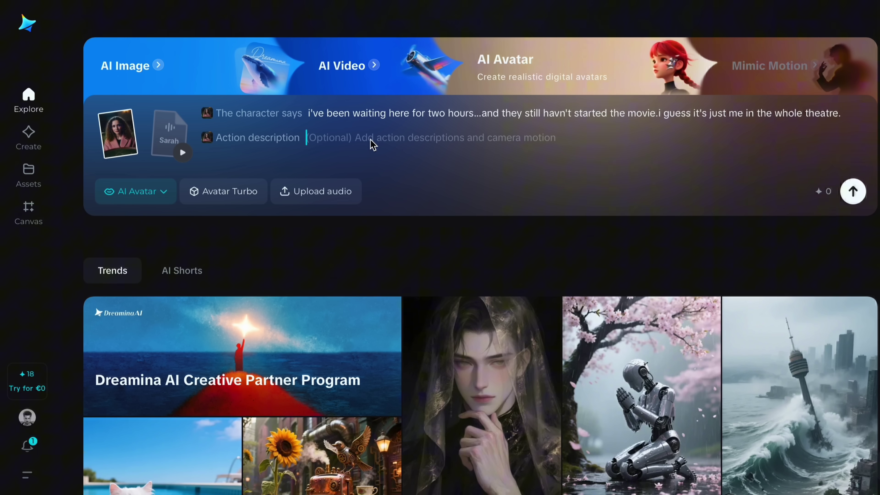
{"action": "type", "text": "She lean"}
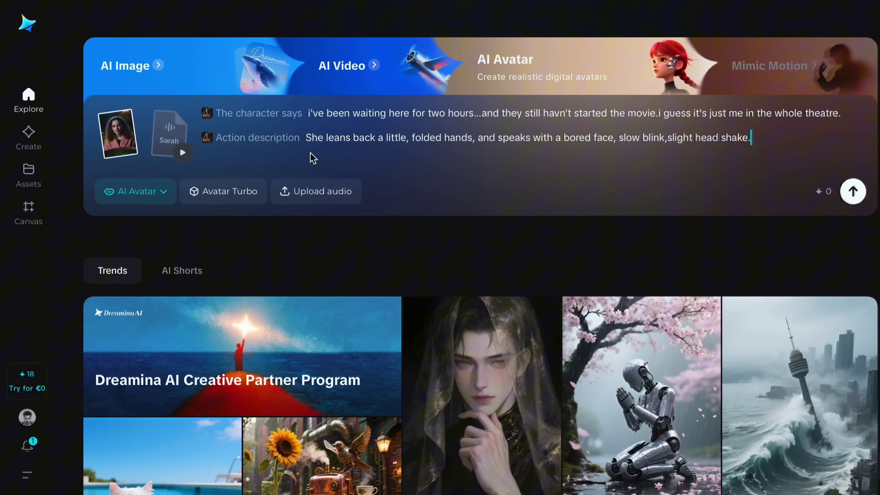
{"action": "left_click", "coordinate": [227, 194]}
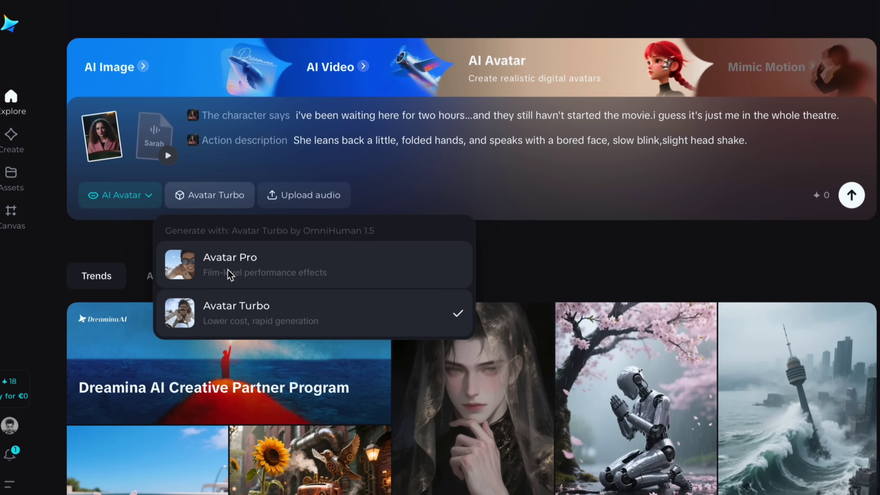
{"action": "left_click", "coordinate": [245, 261]}
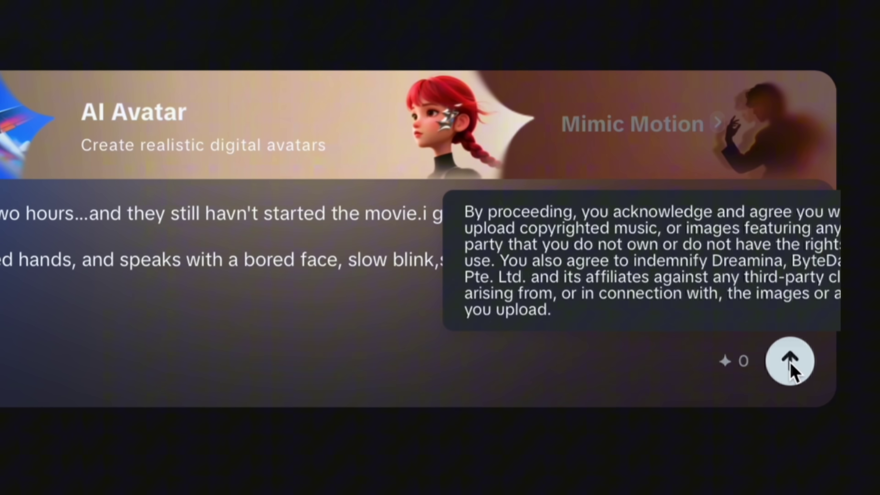
Step: Generate the Avatar Pro talking video of the bored woman in the theatre
{"action": "left_click", "coordinate": [797, 350]}
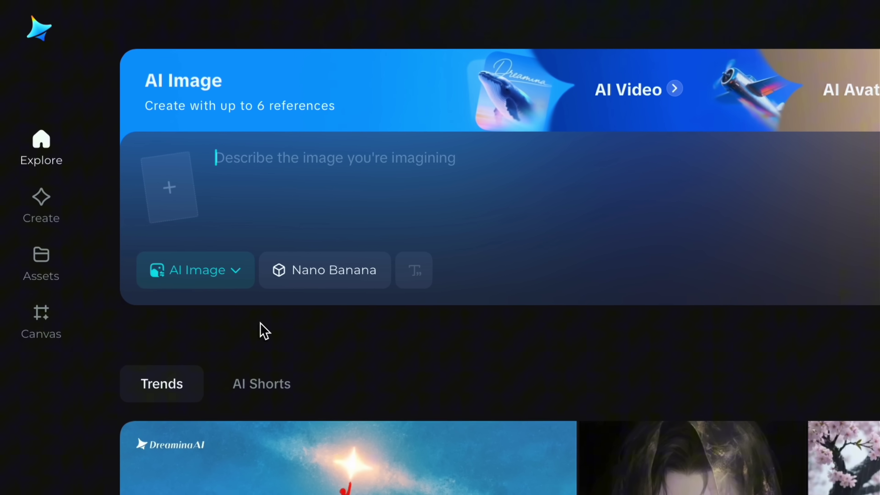
Step: Open the model list, then go back to the first of the four diner-table portraits
{"action": "left_click", "coordinate": [350, 281]}
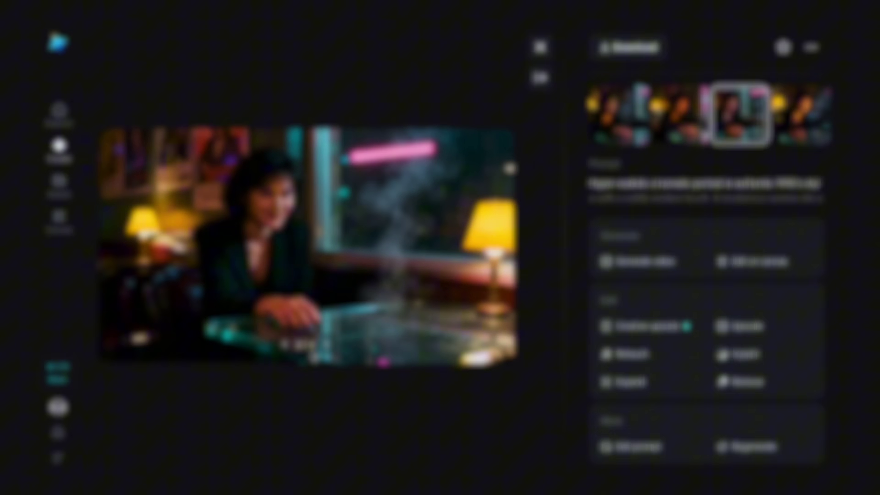
{"action": "left_click", "coordinate": [286, 345]}
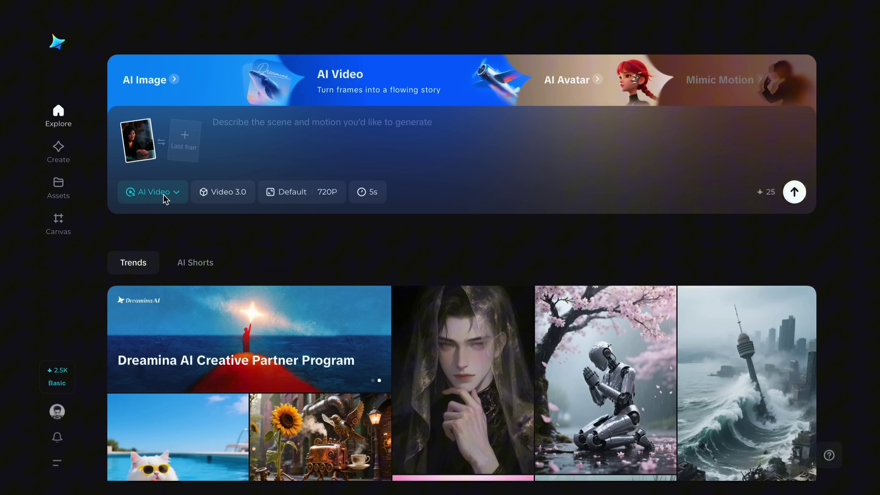
Step: Switch to AI Avatar and upload the generated diner-woman portrait from Downloads
{"action": "left_click", "coordinate": [163, 196]}
{"action": "left_click", "coordinate": [157, 323]}
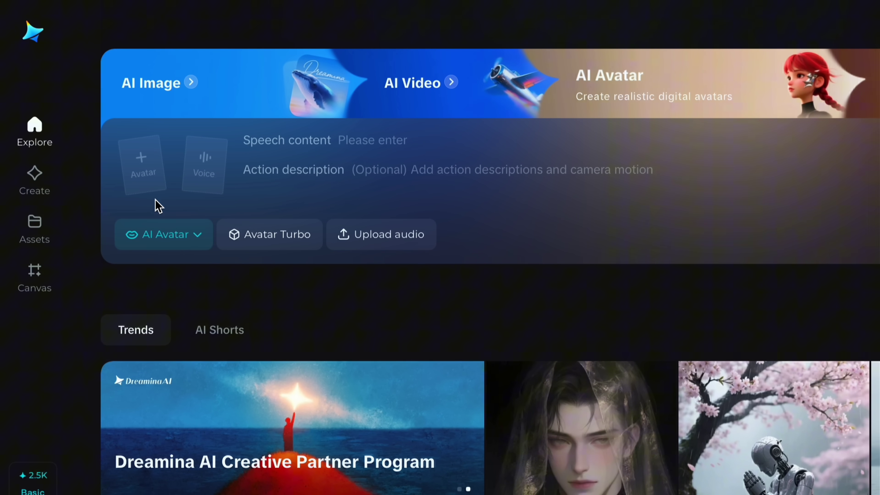
{"action": "left_click", "coordinate": [146, 180]}
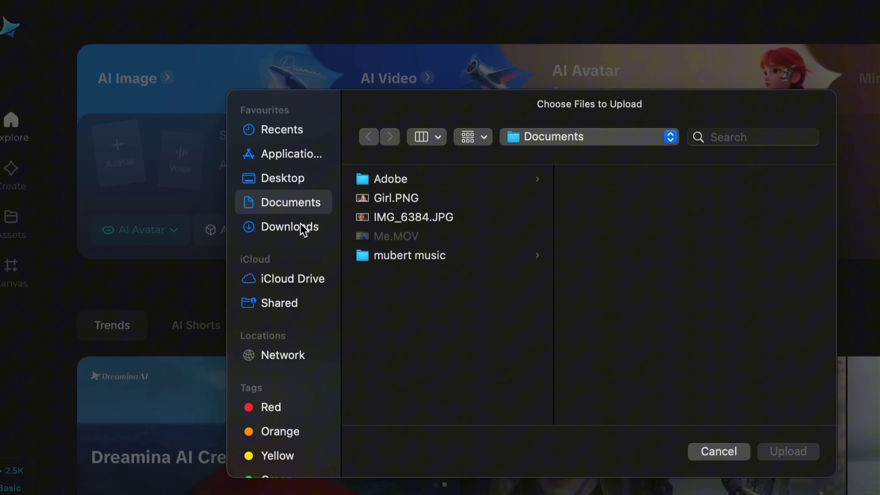
{"action": "left_click", "coordinate": [304, 227]}
{"action": "left_click", "coordinate": [385, 197]}
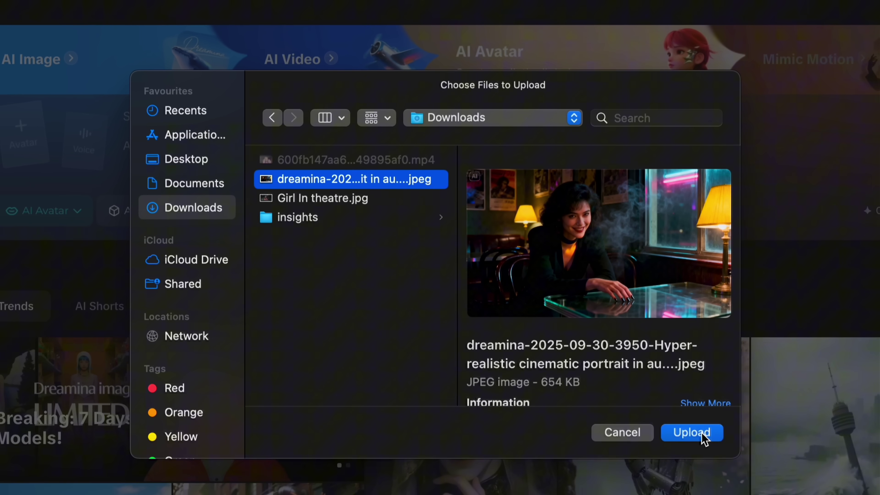
{"action": "left_click", "coordinate": [703, 433]}
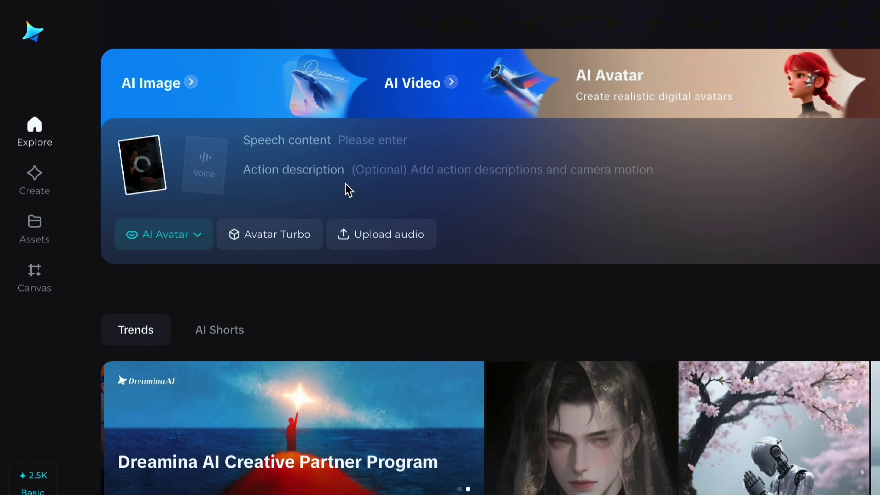
Step: Paste her runaway speech, add the nail-tapping action, and choose Avatar Pro with a female voice
{"action": "left_click", "coordinate": [373, 140]}
{"action": "key", "text": "ctrl+v"}
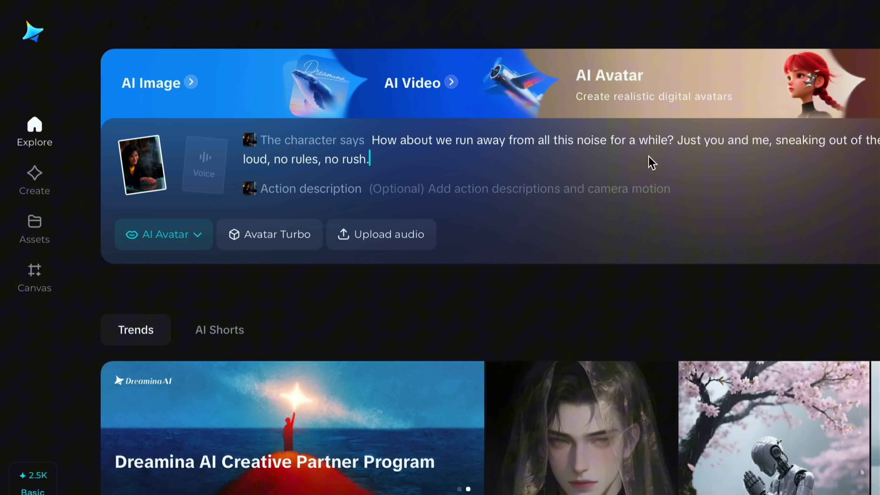
{"action": "left_click", "coordinate": [399, 194]}
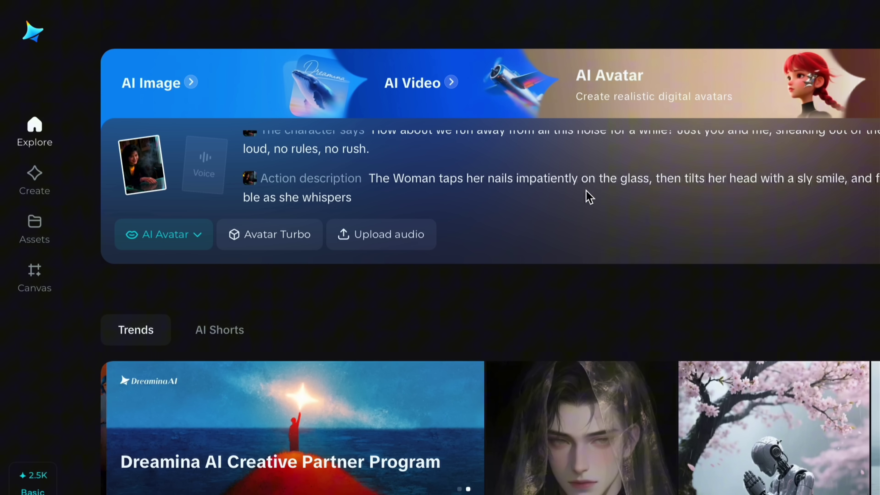
{"action": "left_click", "coordinate": [269, 234]}
{"action": "left_click", "coordinate": [277, 314]}
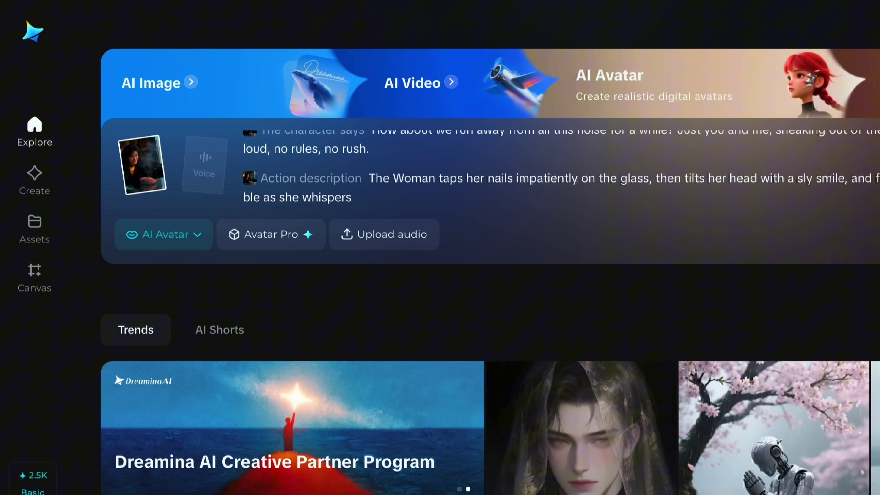
{"action": "left_click", "coordinate": [204, 165]}
{"action": "left_click", "coordinate": [197, 269]}
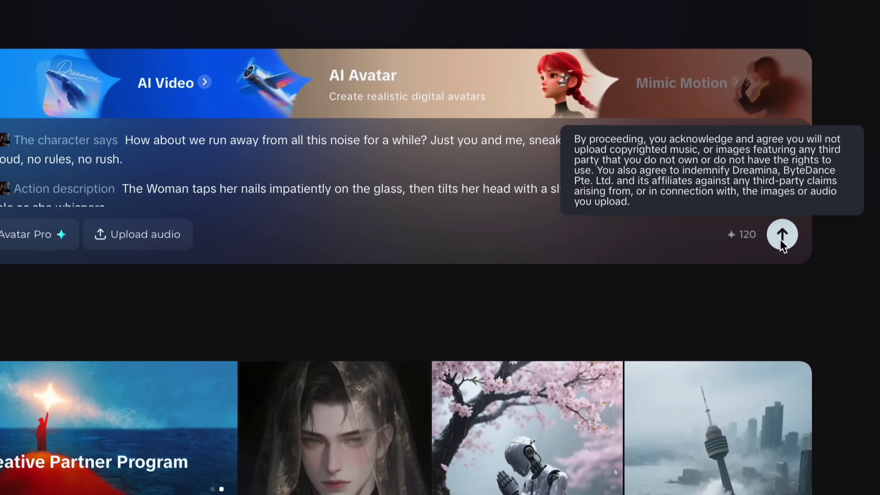
Step: Generate the 10-second diner-woman talking video and watch it play back
{"action": "left_click", "coordinate": [782, 235]}
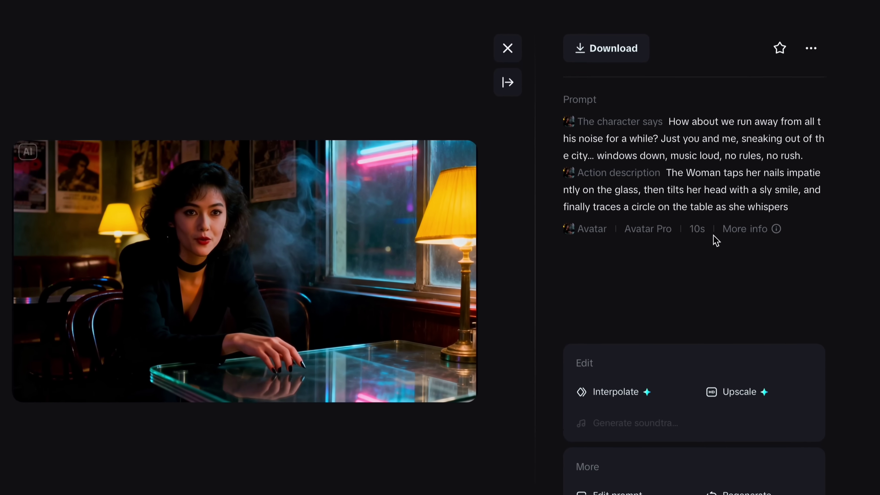
{"action": "mouse_move", "coordinate": [733, 186]}
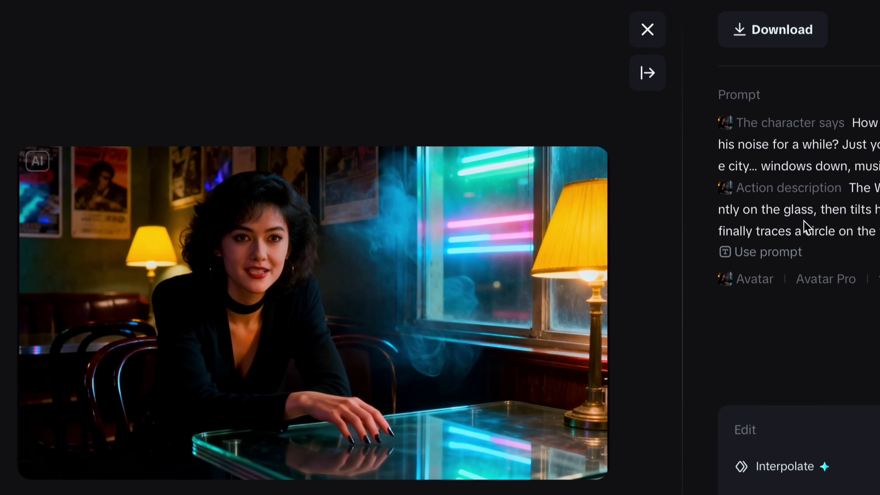
{"action": "mouse_move", "coordinate": [163, 464]}
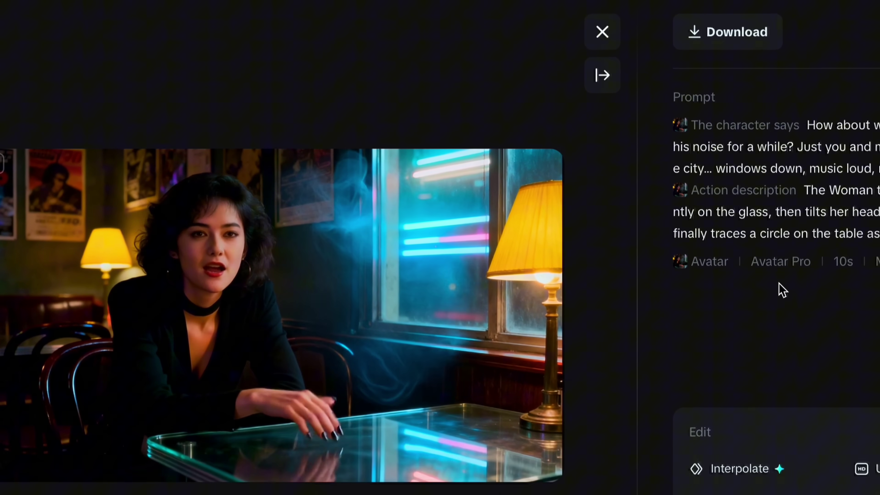
{"action": "mouse_move", "coordinate": [726, 241]}
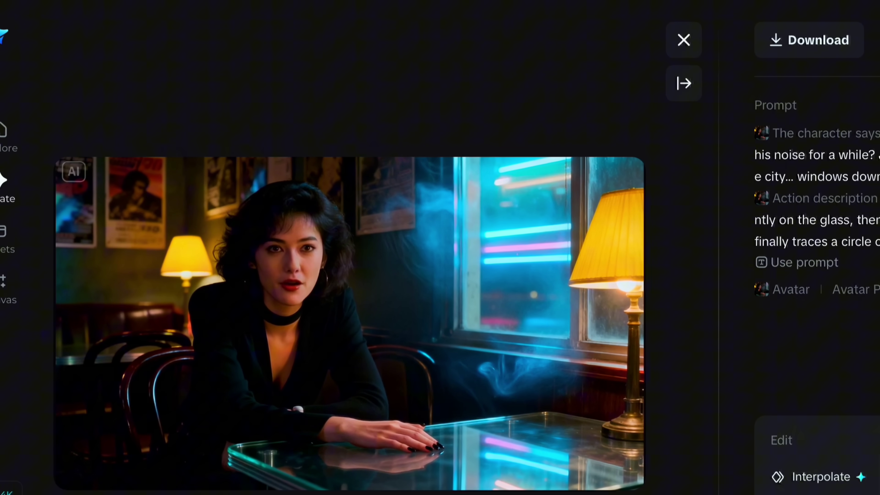
{"action": "mouse_move", "coordinate": [206, 315]}
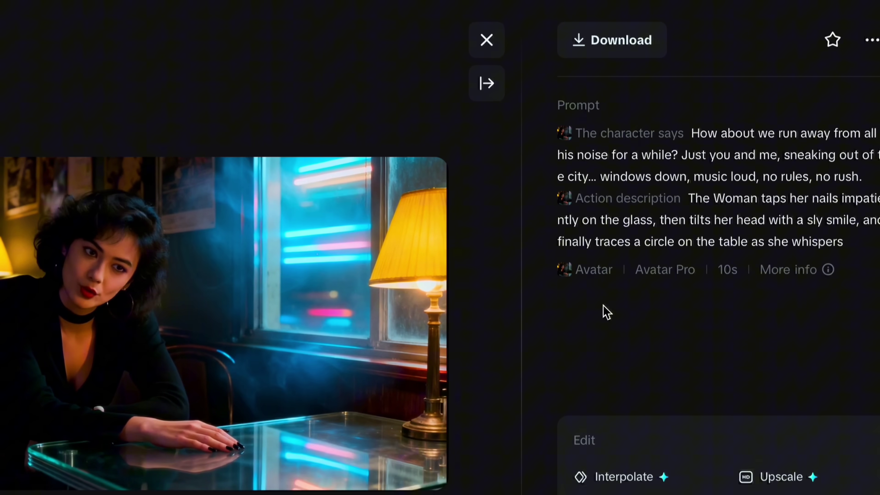
{"action": "mouse_move", "coordinate": [879, 236]}
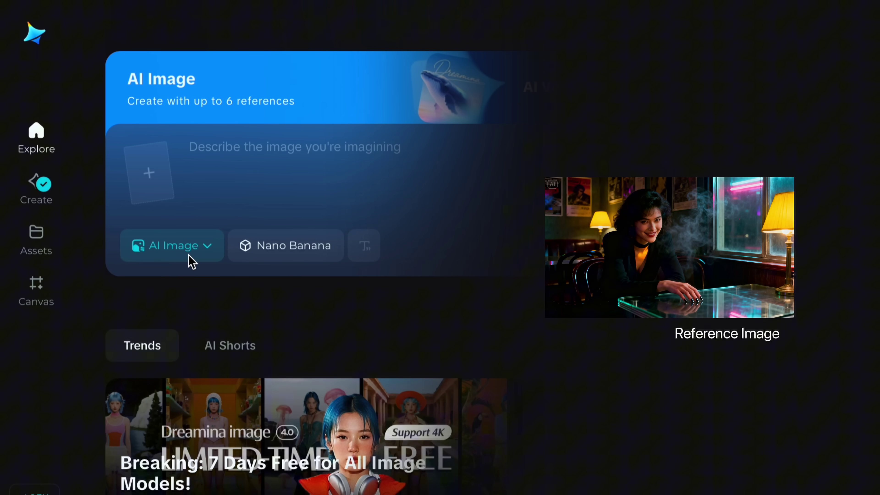
Step: Use the woman's portrait as the image reference and select the Image 4.0 model
{"action": "left_click", "coordinate": [155, 186]}
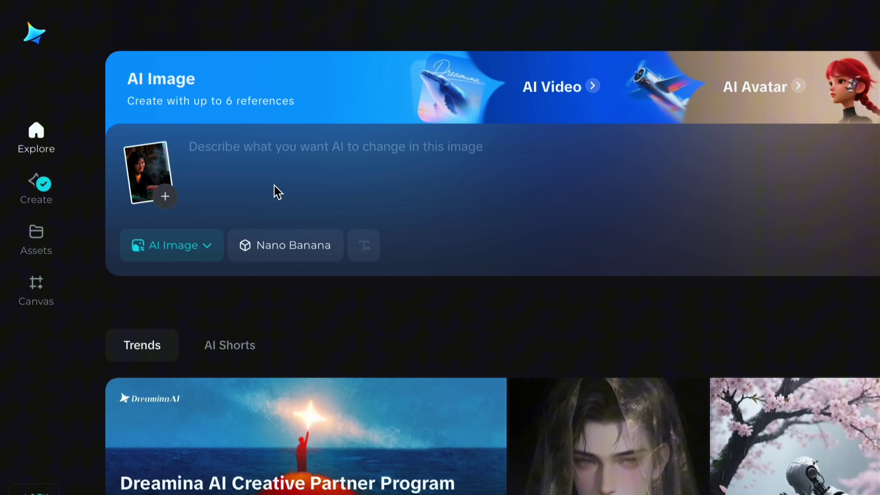
{"action": "left_click", "coordinate": [288, 258]}
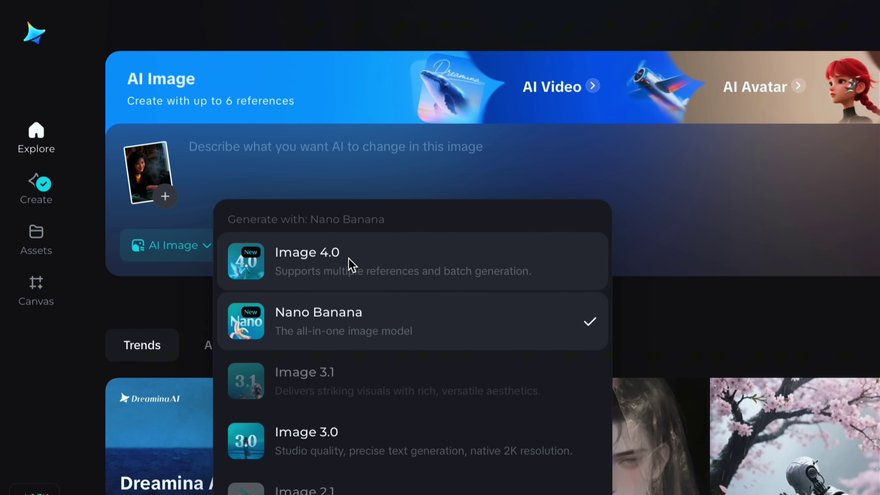
{"action": "left_click", "coordinate": [351, 265]}
Step: Set 16:9 at Ultra (4K) and begin the over-the-shoulder businessman prompt
{"action": "left_click", "coordinate": [361, 252]}
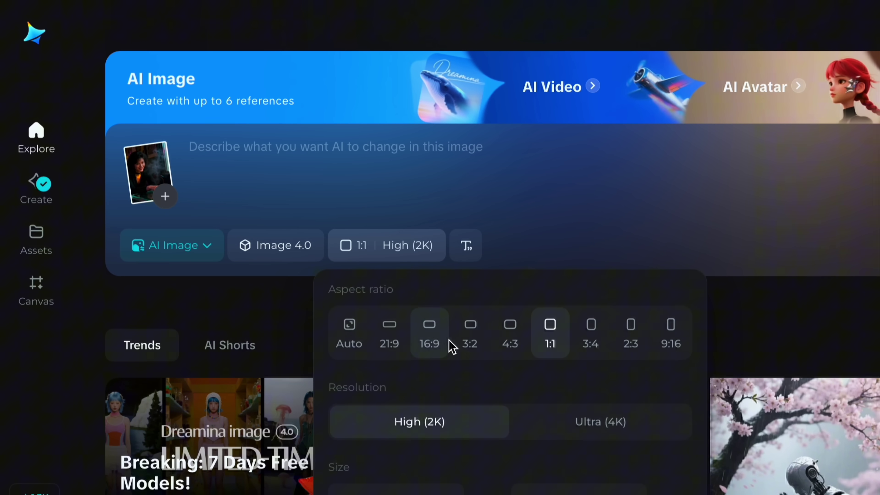
{"action": "left_click", "coordinate": [427, 255]}
{"action": "left_click", "coordinate": [431, 252]}
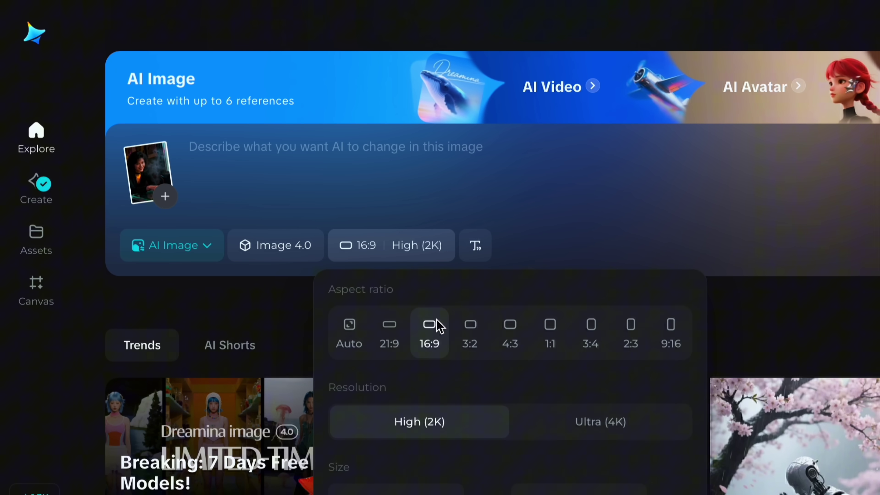
{"action": "left_click", "coordinate": [604, 429]}
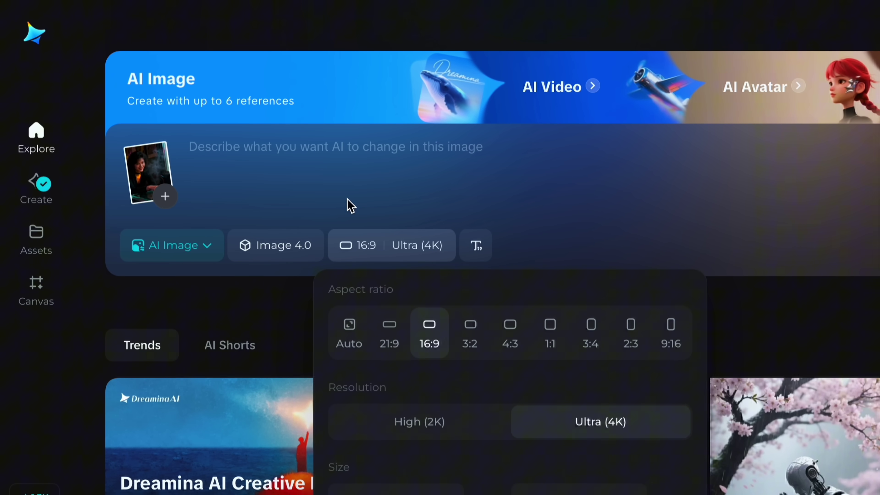
{"action": "left_click", "coordinate": [350, 205]}
{"action": "type", "text": "over the shoulder view of this reference image woman, f"}
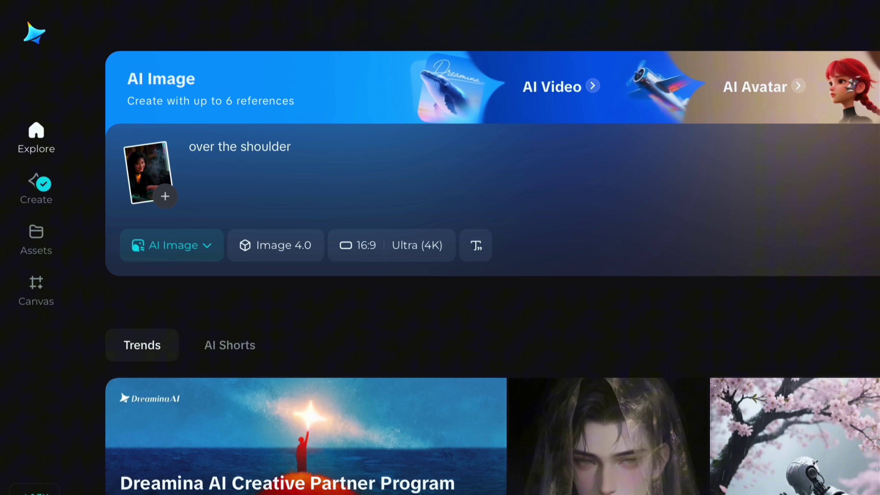
{"action": "type", "text": "ocusing on a businessman seated at a table in a black striped suit,"}
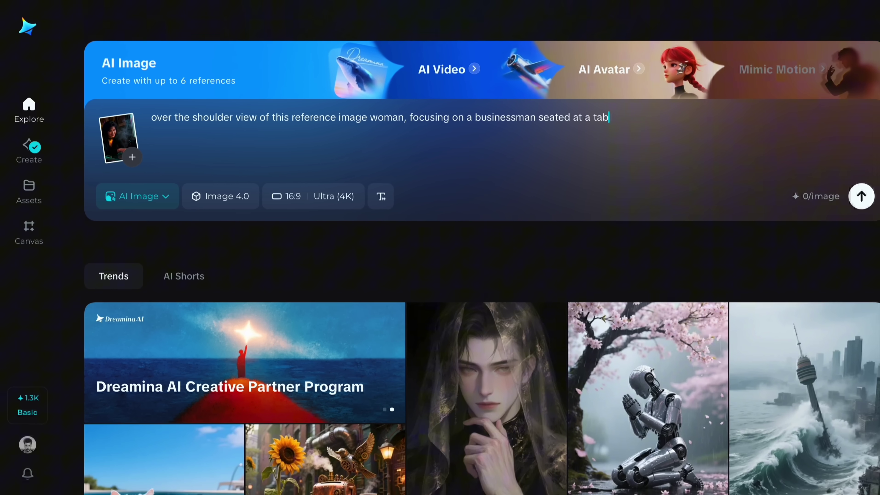
{"action": "type", "text": " holding a glass of water and looking into her"}
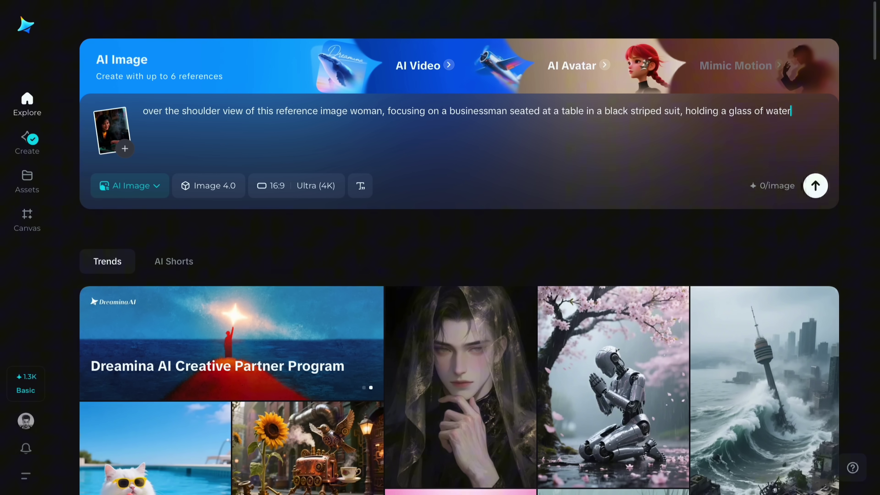
{"action": "type", "text": " eyes."}
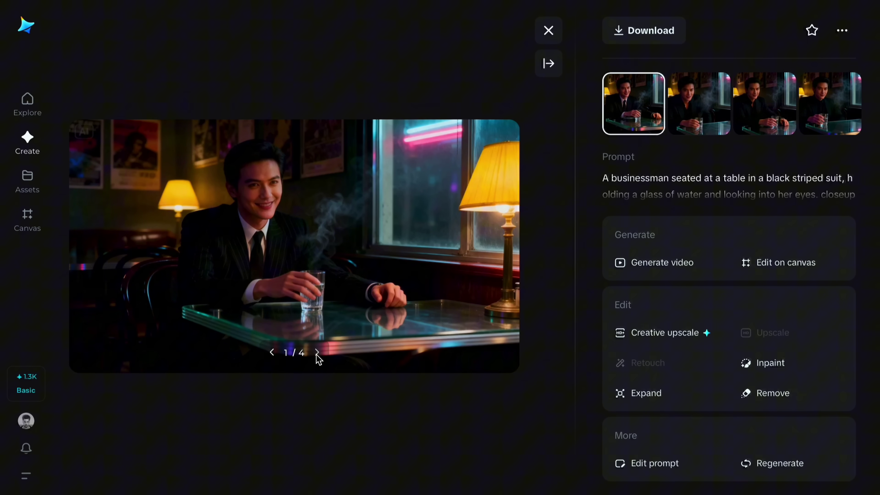
Step: Page through the generated businessman images to reach the fourth one (4/4)
{"action": "left_click", "coordinate": [316, 353]}
{"action": "left_click", "coordinate": [316, 353]}
{"action": "left_click", "coordinate": [316, 353]}
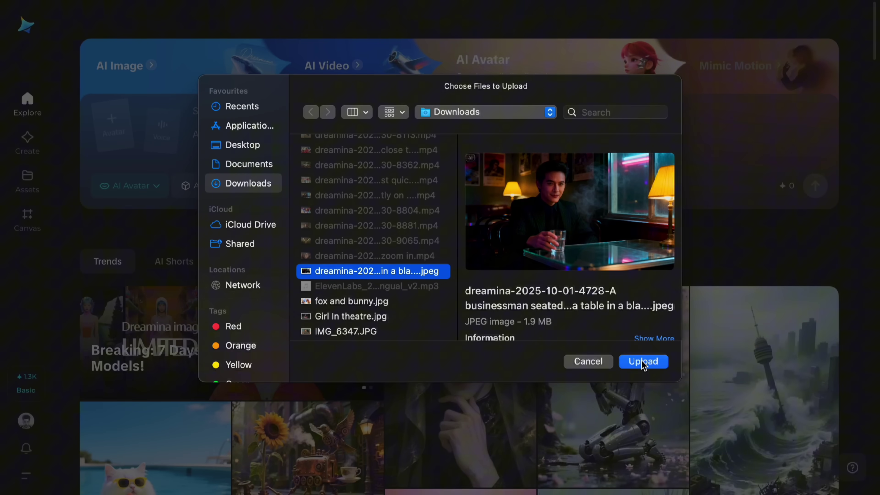
Step: Upload the businessman picture, paste his action and camera description, and generate the Bill-voiced video
{"action": "key", "text": "Return"}
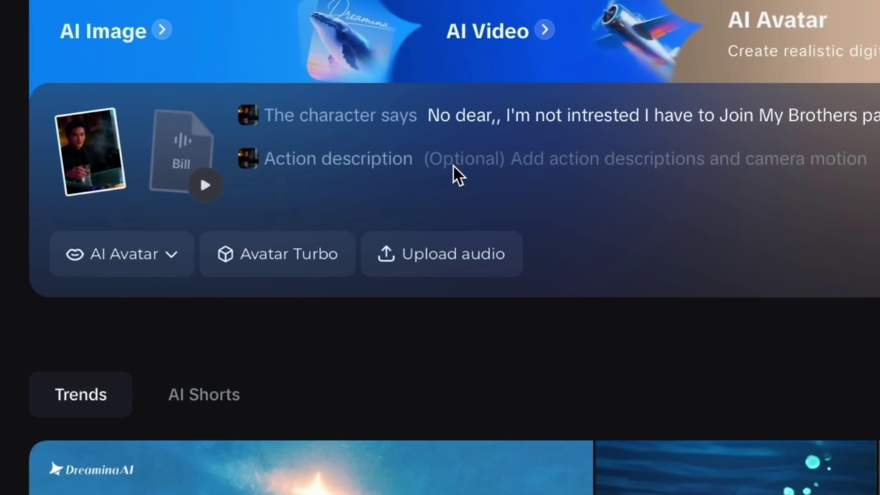
{"action": "key", "text": "super+v"}
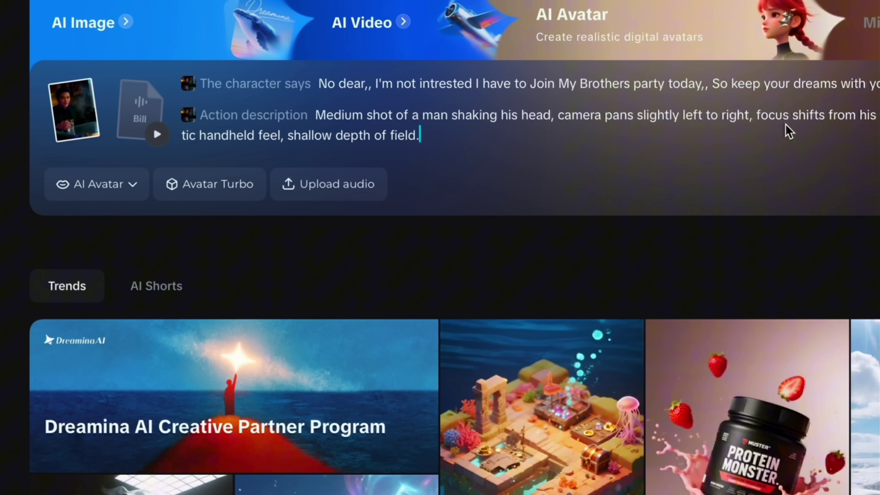
{"action": "left_click", "coordinate": [878, 184]}
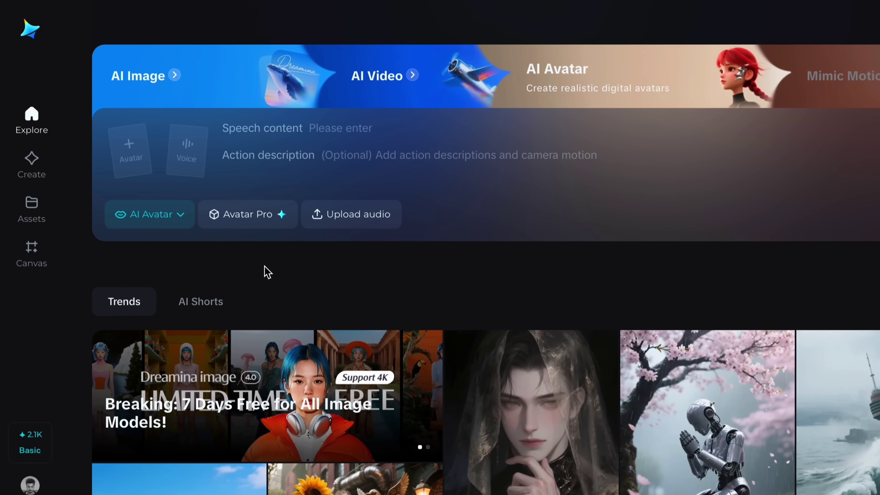
Step: Upload the schoolyard photo IMG_6724.JPG as the avatar image
{"action": "mouse_move", "coordinate": [130, 161]}
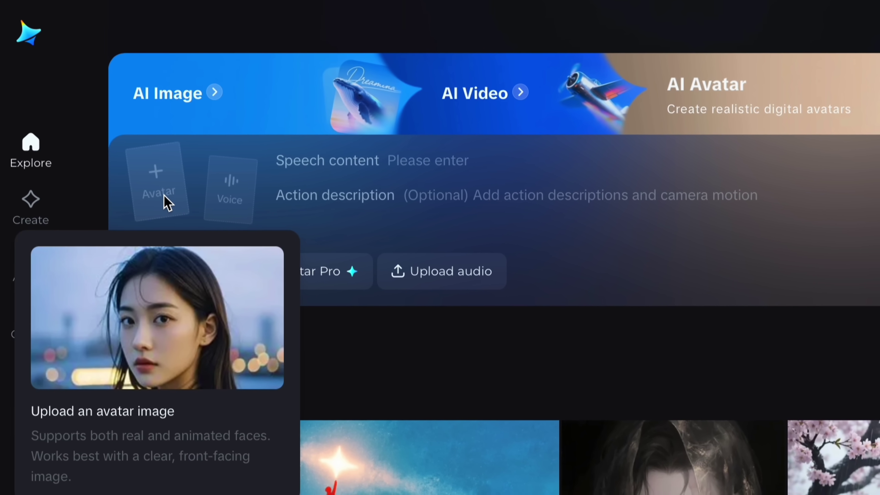
{"action": "left_click", "coordinate": [168, 203]}
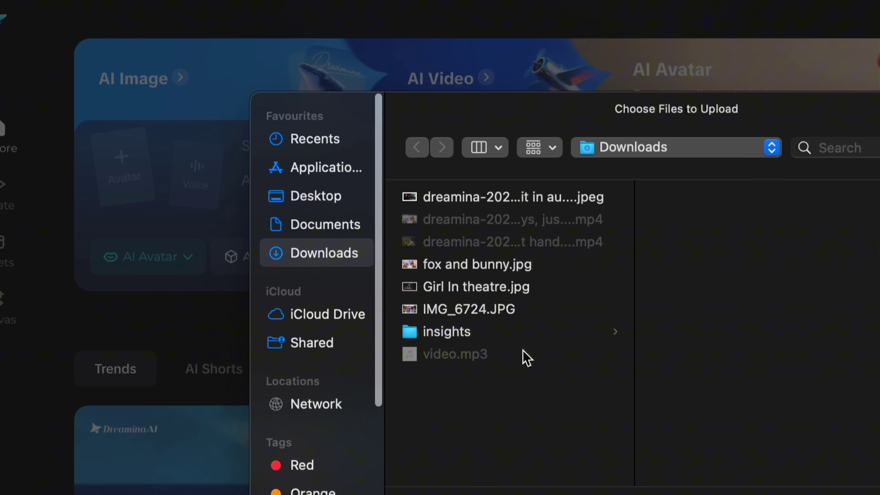
{"action": "left_click", "coordinate": [340, 245]}
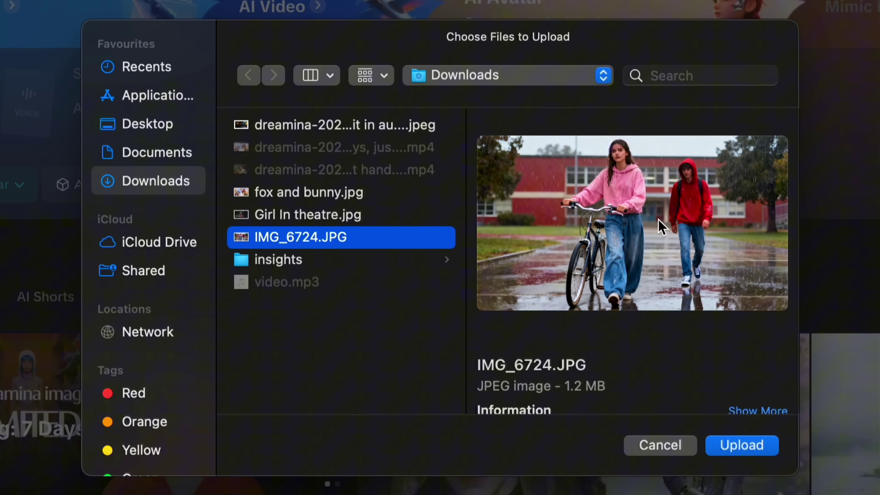
{"action": "left_click", "coordinate": [750, 448]}
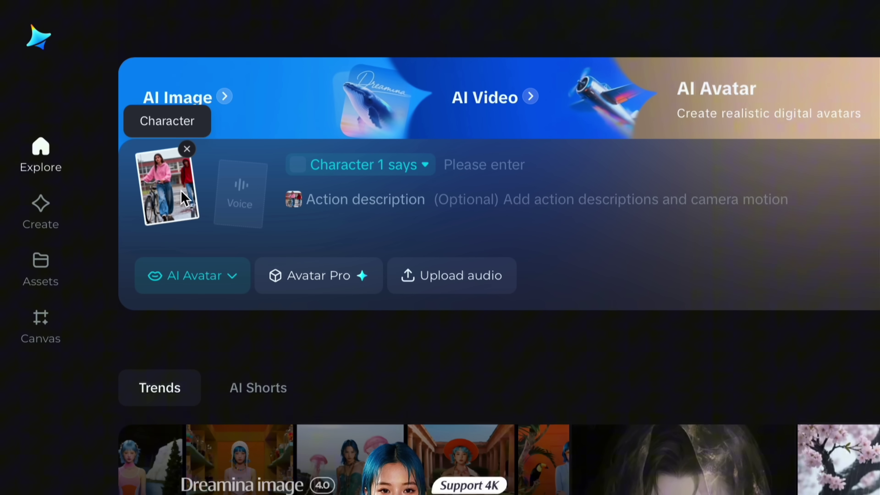
Step: Make Character 2 the speaker and paste the boy's apology line and action description
{"action": "left_click", "coordinate": [425, 170]}
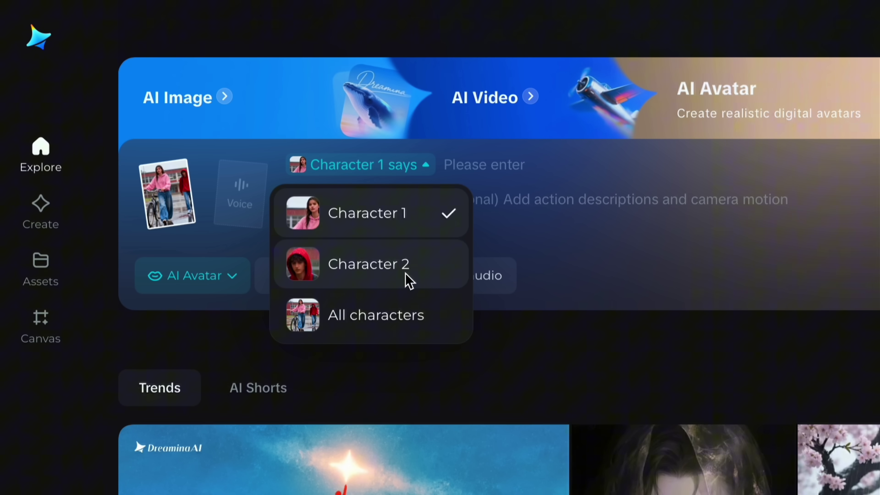
{"action": "left_click", "coordinate": [399, 268]}
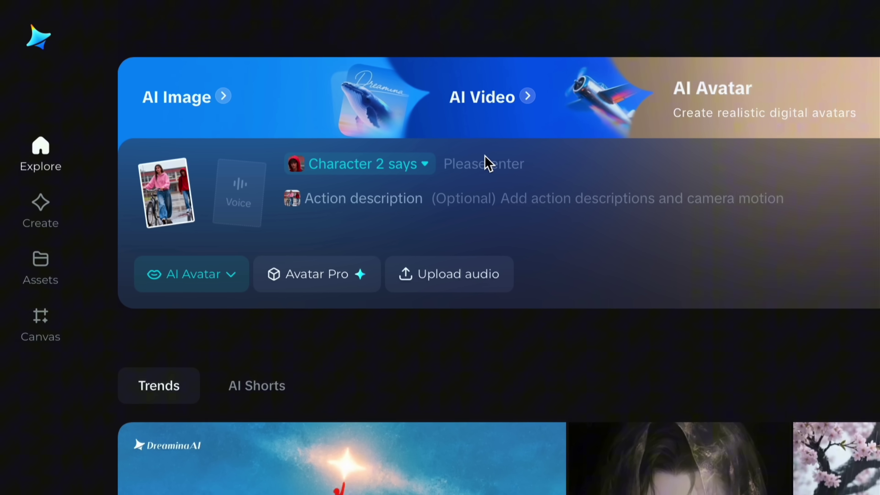
{"action": "key", "text": "ctrl+v"}
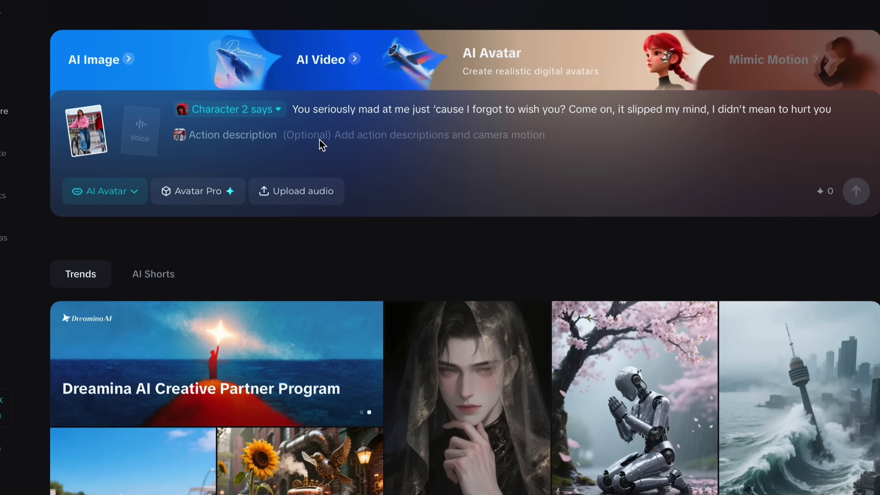
{"action": "left_click", "coordinate": [327, 144]}
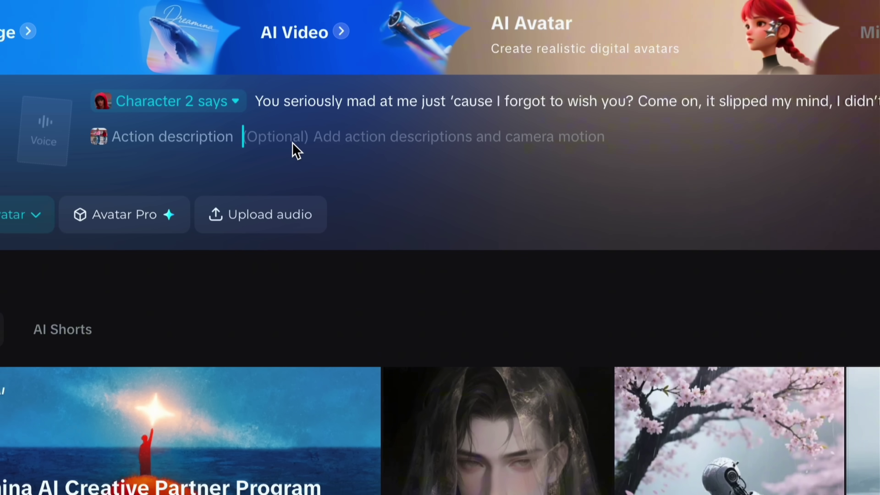
{"action": "key", "text": "ctrl+v"}
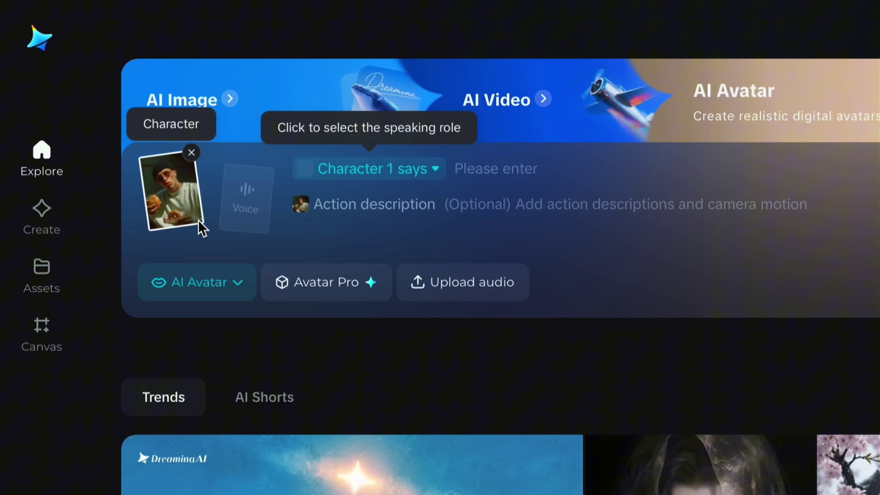
Step: Paste the burger holder's line, choose the Chris voice and generate the video
{"action": "left_click", "coordinate": [484, 175]}
{"action": "key", "text": "ctrl+v"}
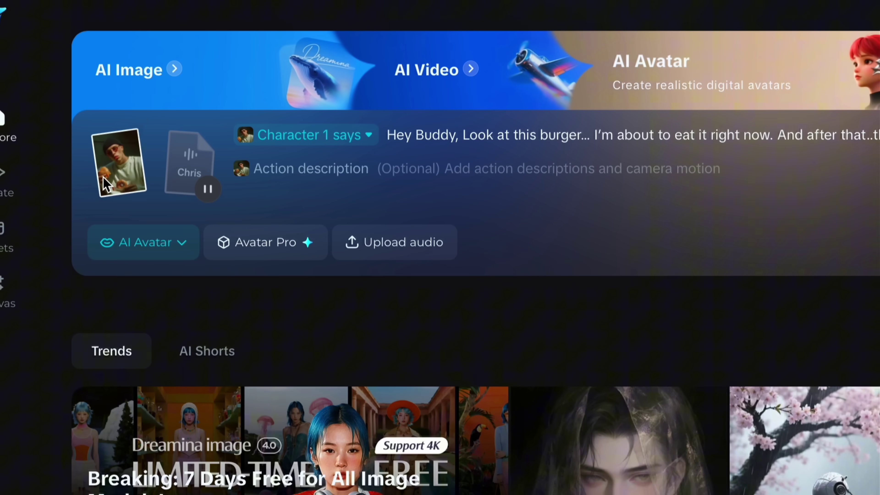
{"action": "left_click", "coordinate": [208, 188]}
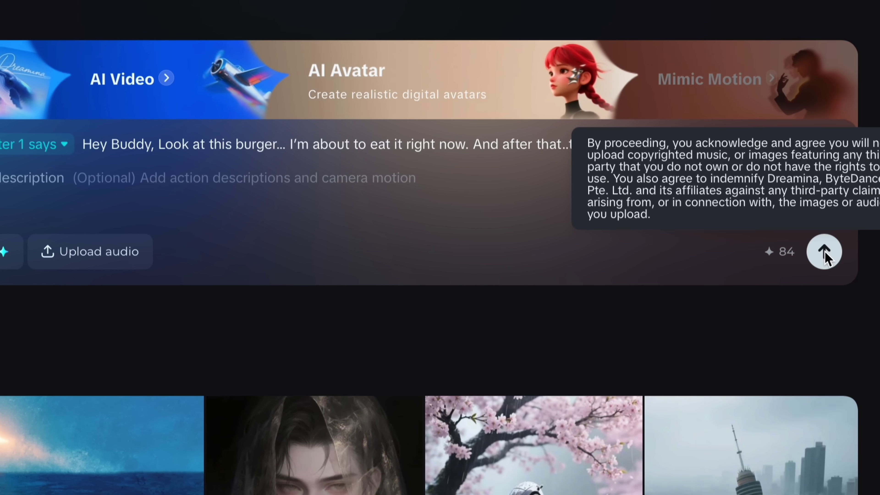
{"action": "left_click", "coordinate": [787, 253]}
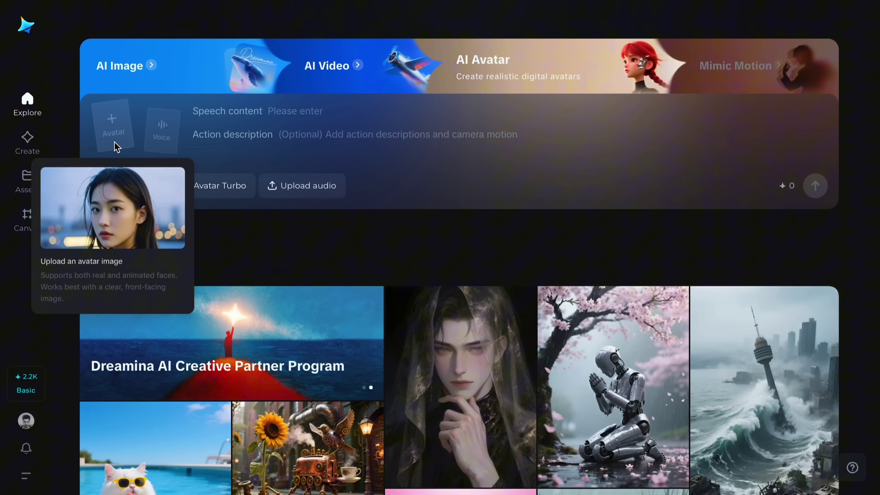
Step: Upload fox and bunny.jpg as the avatar image
{"action": "left_click", "coordinate": [114, 146]}
{"action": "left_click", "coordinate": [357, 177]}
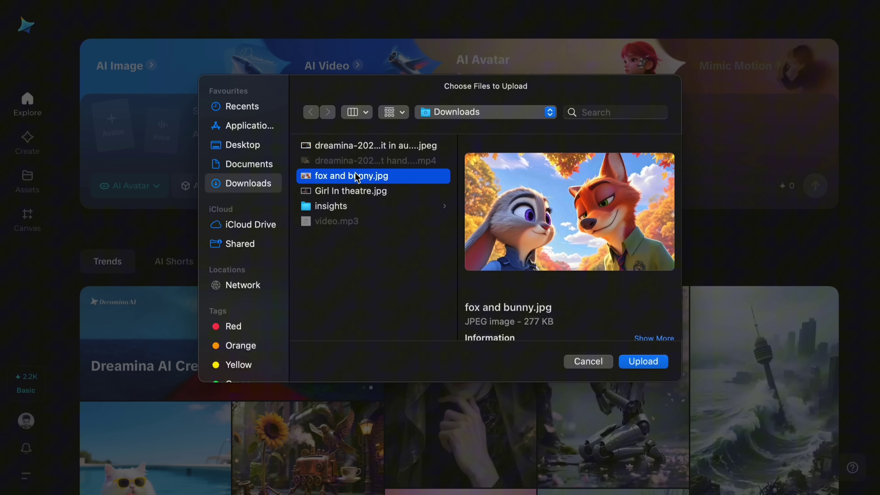
{"action": "left_click", "coordinate": [643, 361]}
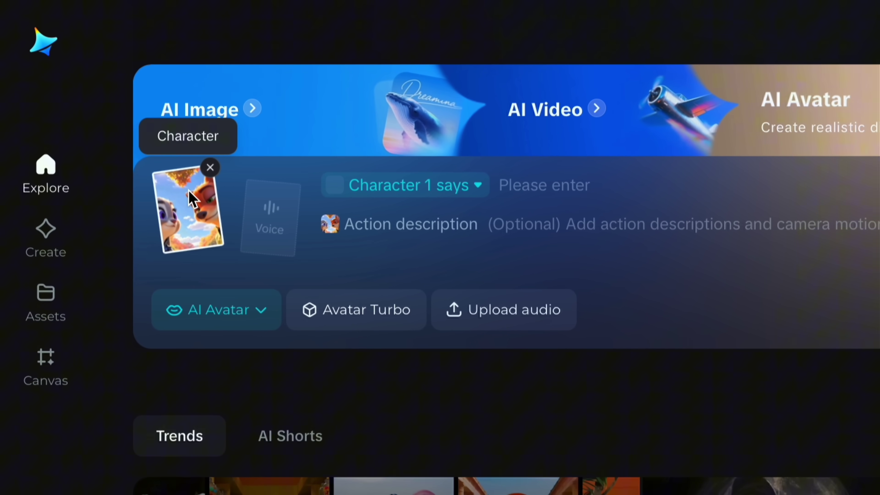
Step: Set the speaking character to All characters
{"action": "left_click", "coordinate": [467, 195]}
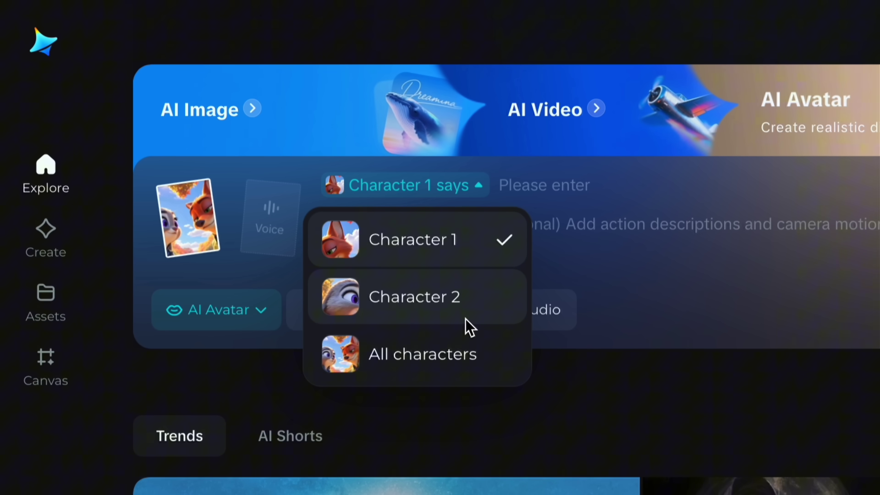
{"action": "left_click", "coordinate": [499, 255]}
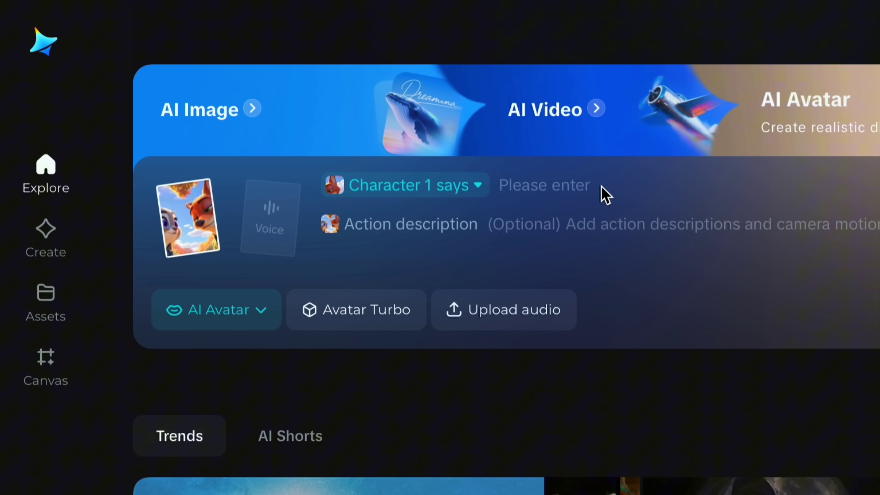
{"action": "left_click", "coordinate": [469, 190]}
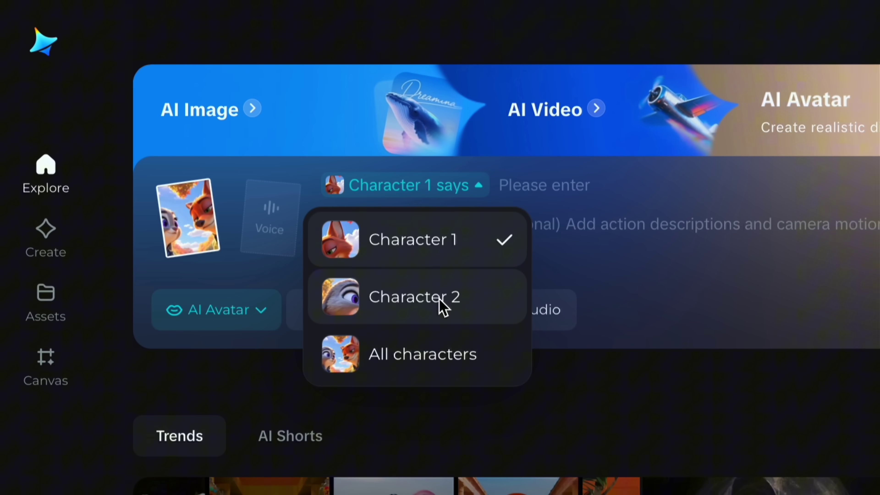
{"action": "left_click", "coordinate": [443, 307]}
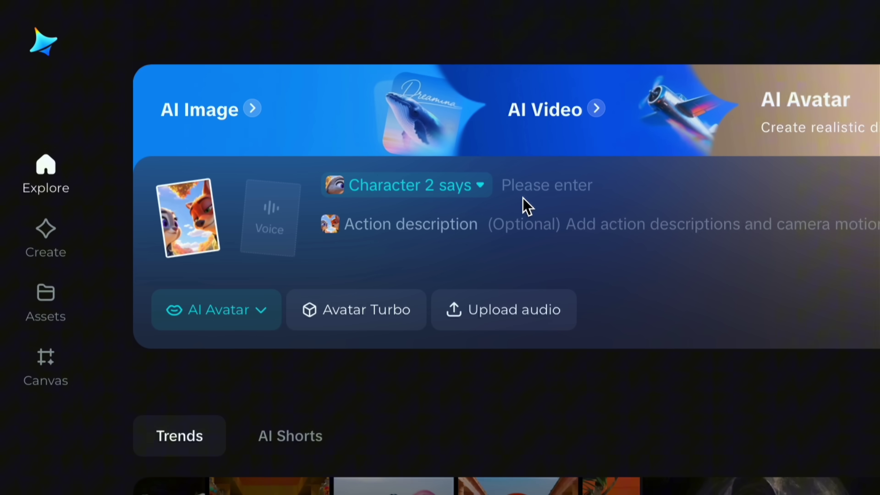
{"action": "left_click", "coordinate": [475, 194]}
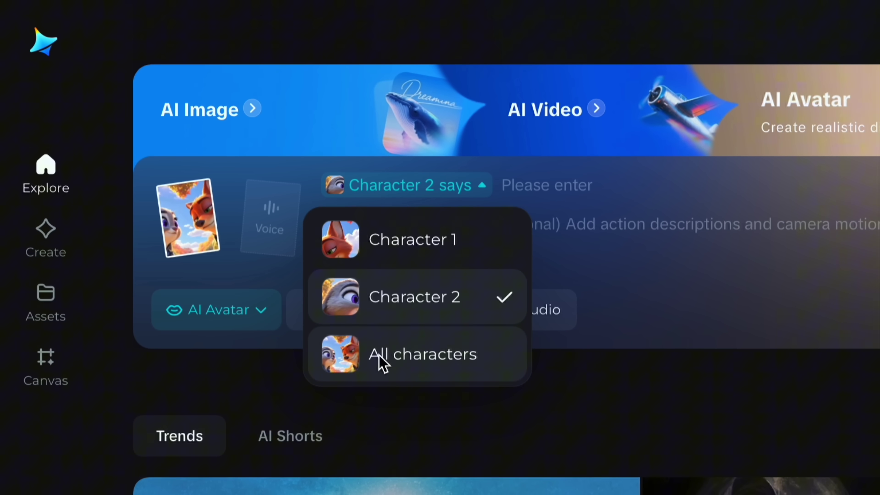
{"action": "left_click", "coordinate": [450, 360]}
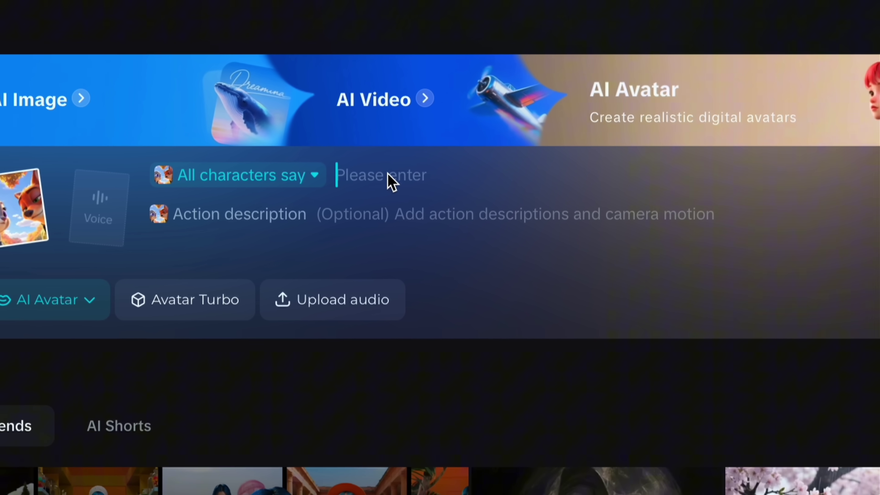
Step: Paste the fox and bunny's shared dialogue and the multi-line action description
{"action": "key", "text": "ctrl+v"}
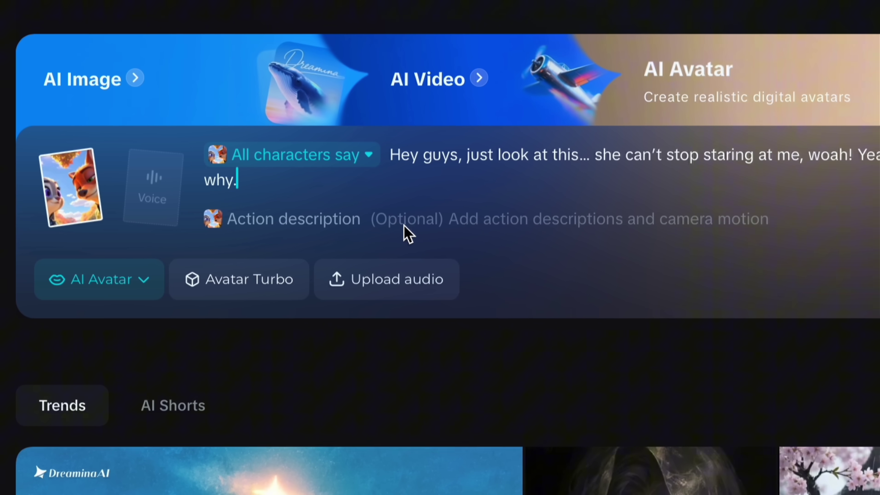
{"action": "left_click", "coordinate": [36, 223]}
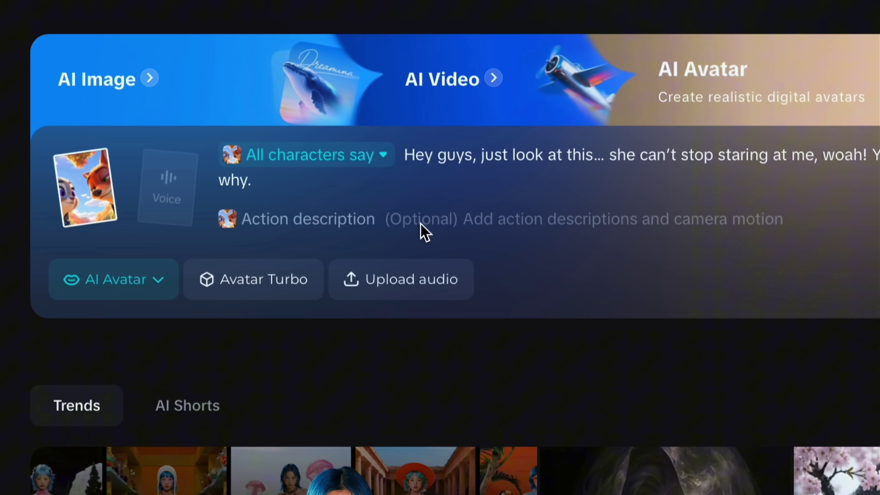
{"action": "key", "text": "ctrl+v"}
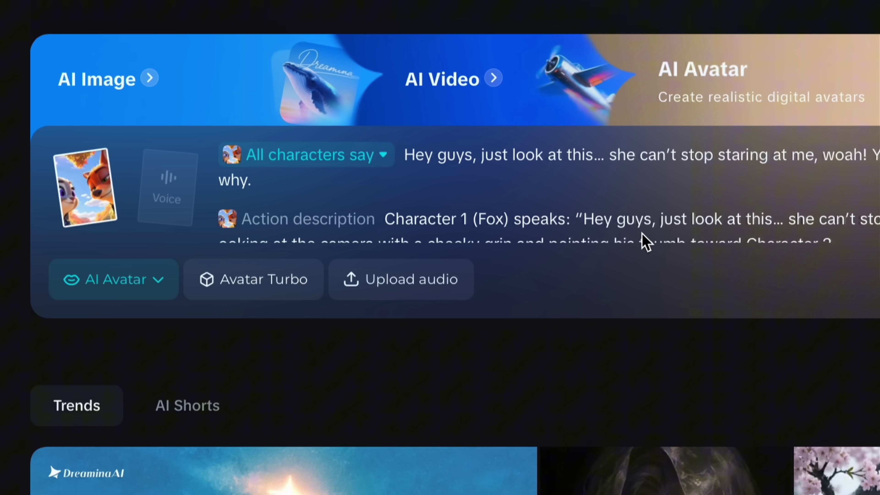
Step: Attach video.mp3 as the speech audio and switch the model to Avatar Pro
{"action": "left_click", "coordinate": [387, 294]}
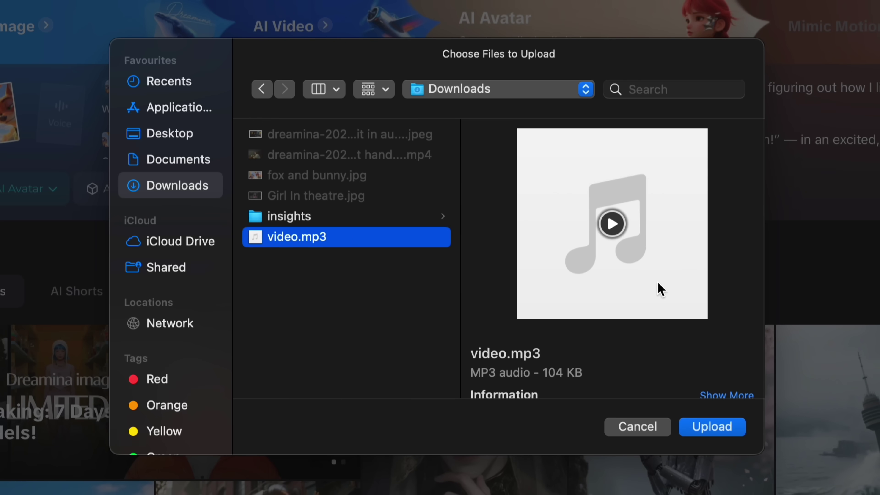
{"action": "left_click", "coordinate": [719, 428]}
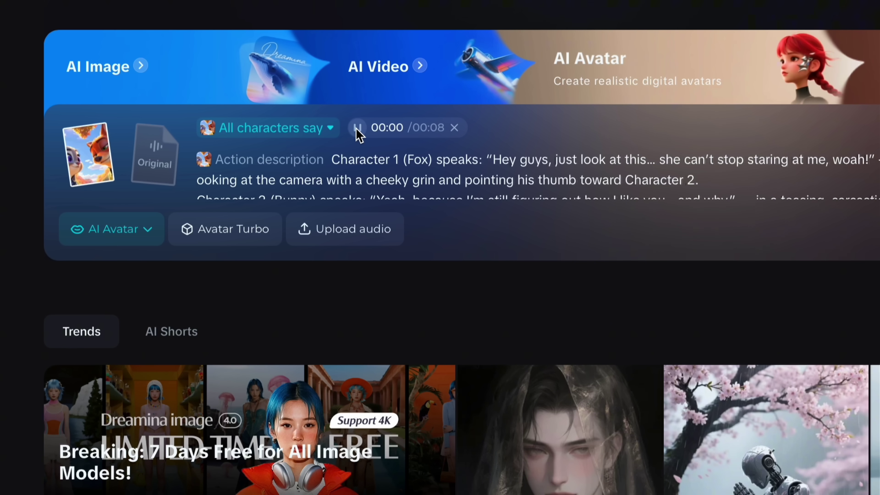
{"action": "left_click", "coordinate": [225, 228]}
{"action": "left_click", "coordinate": [257, 318]}
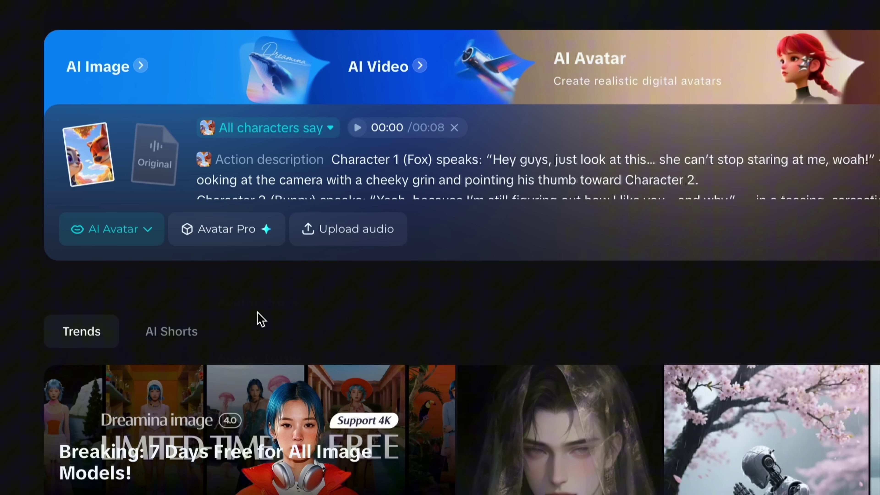